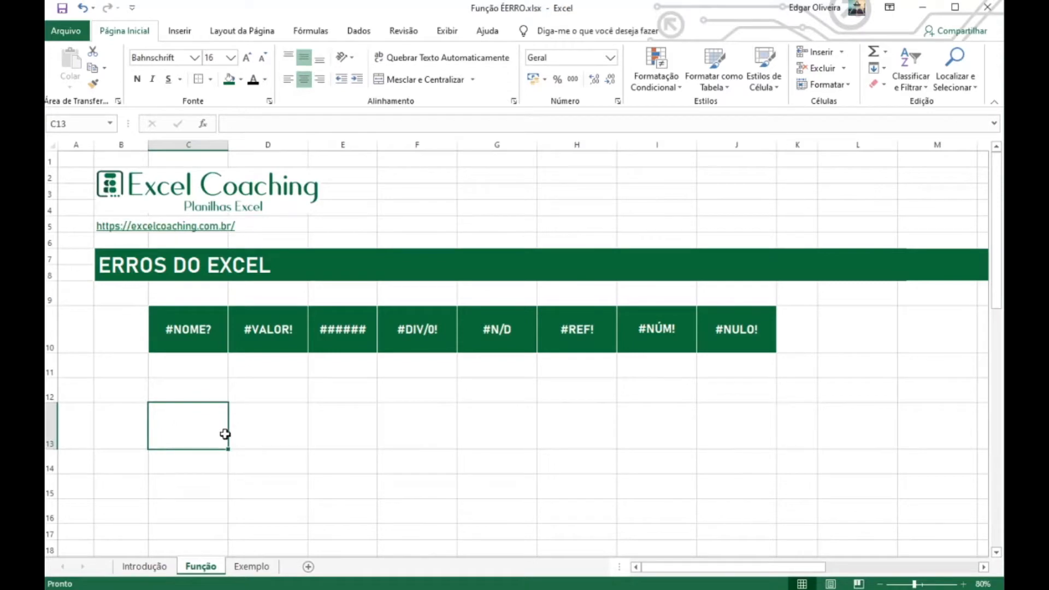
Step: Enter the misspelled function =some in cell C13 to demonstrate the #NOME? error
type("=")
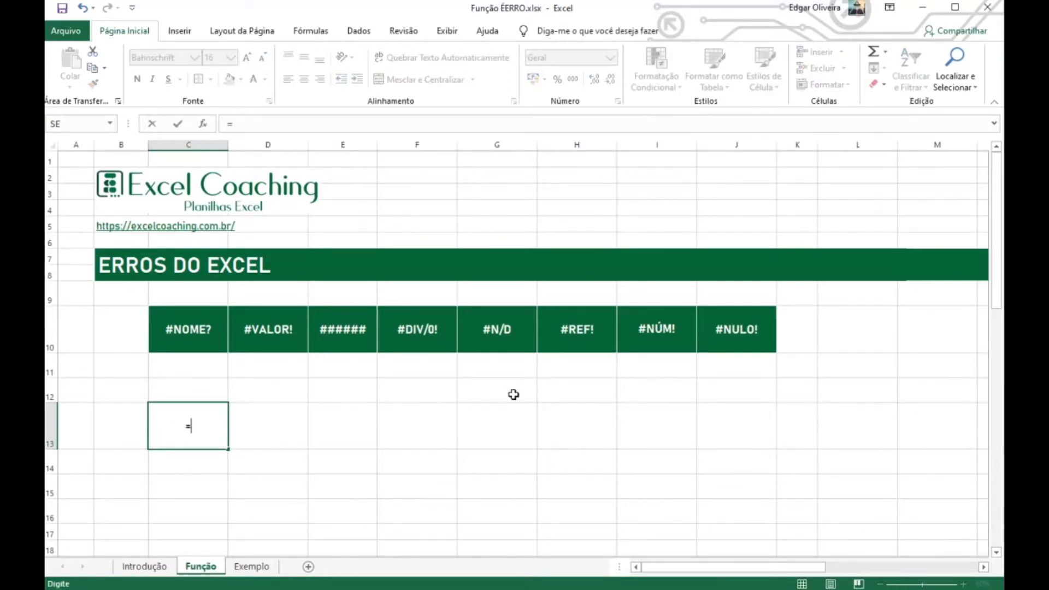
type("soma")
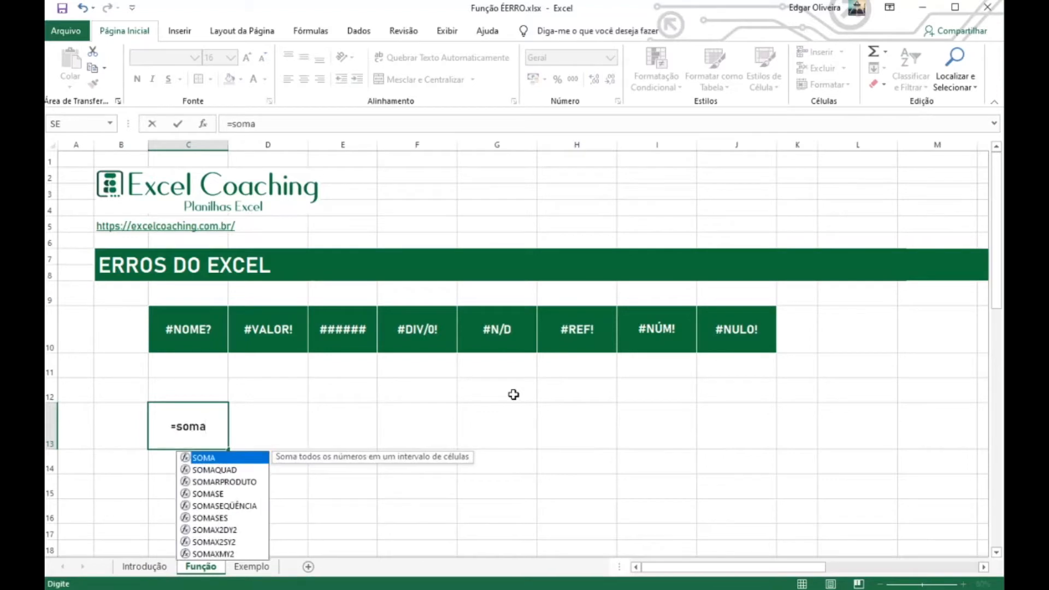
key("BackSpace")
type("e")
key("Return")
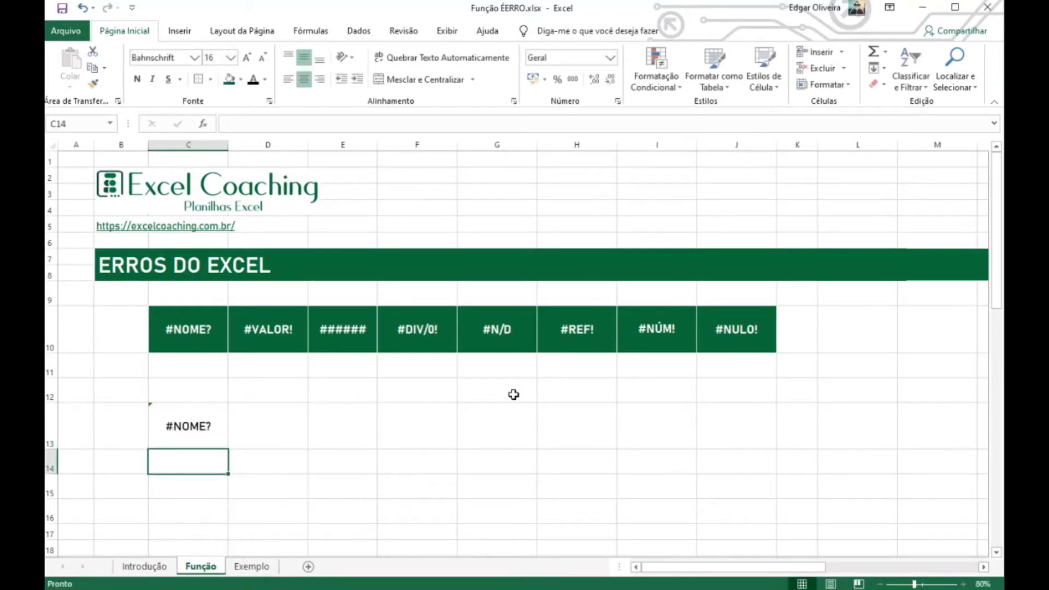
Step: Change the formula in C13 to =SOMA(A), using an invalid reference as its argument
left_click(188, 417)
key("F2")
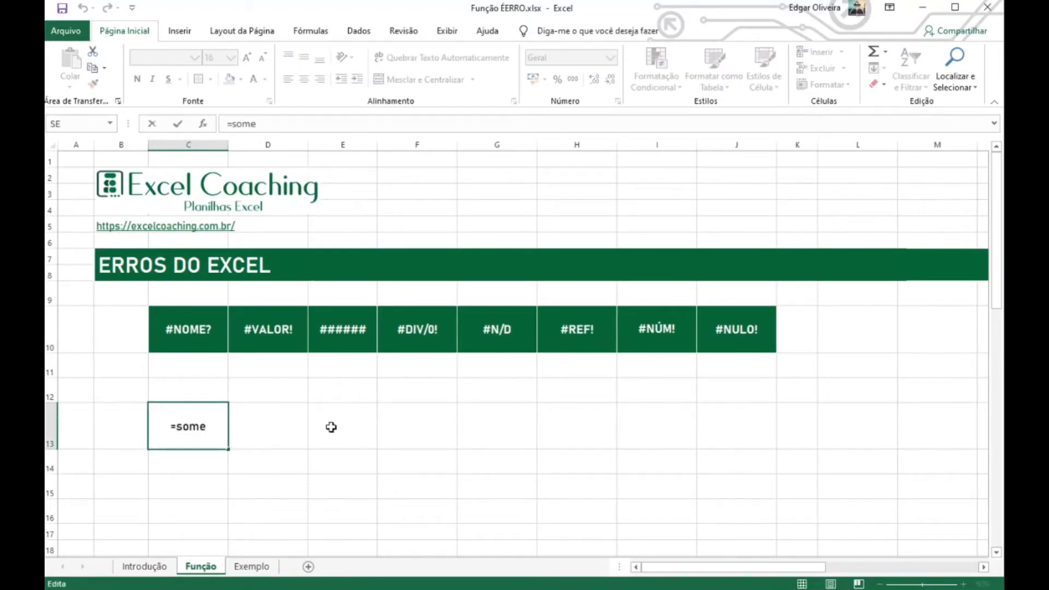
key("BackSpace")
type("a")
key("Tab")
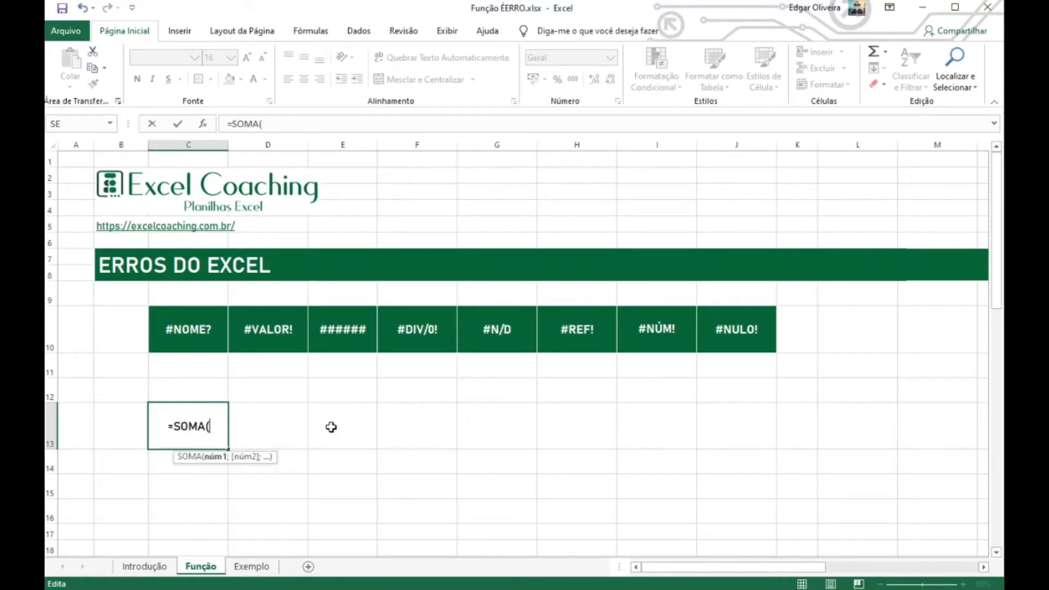
type("A")
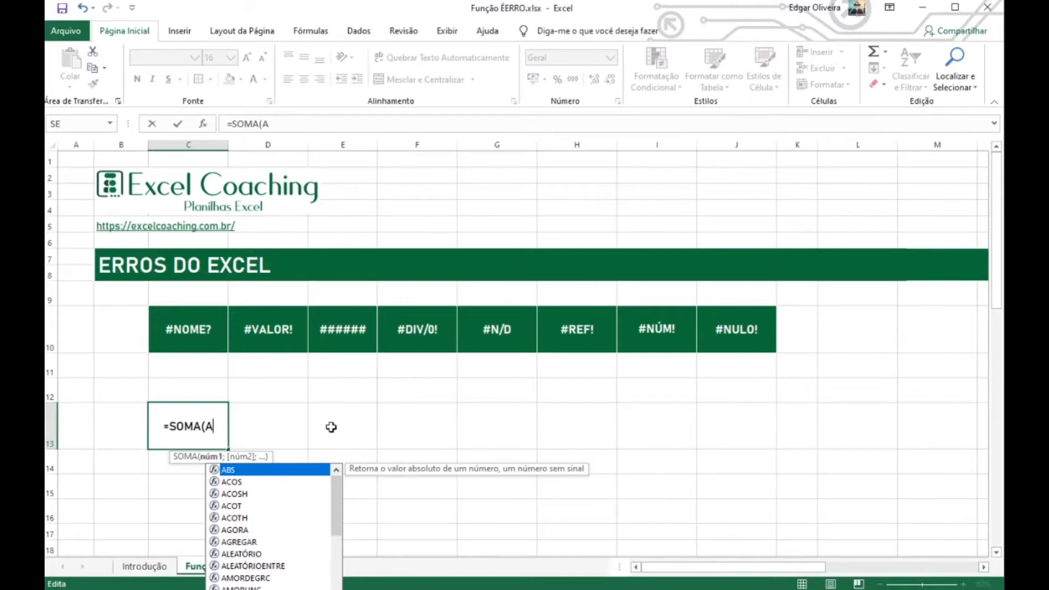
type(")")
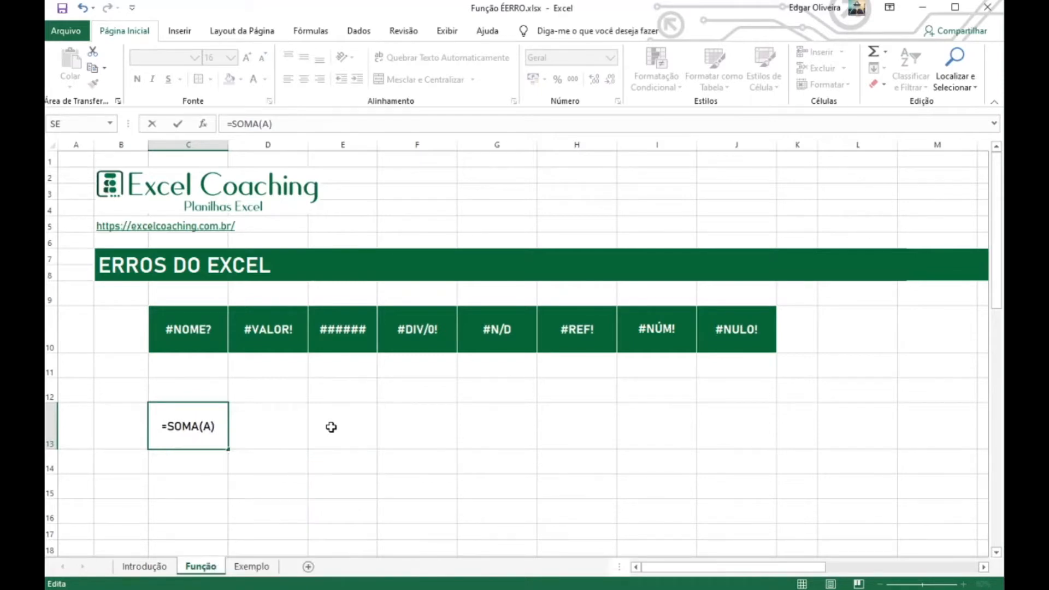
key("Return")
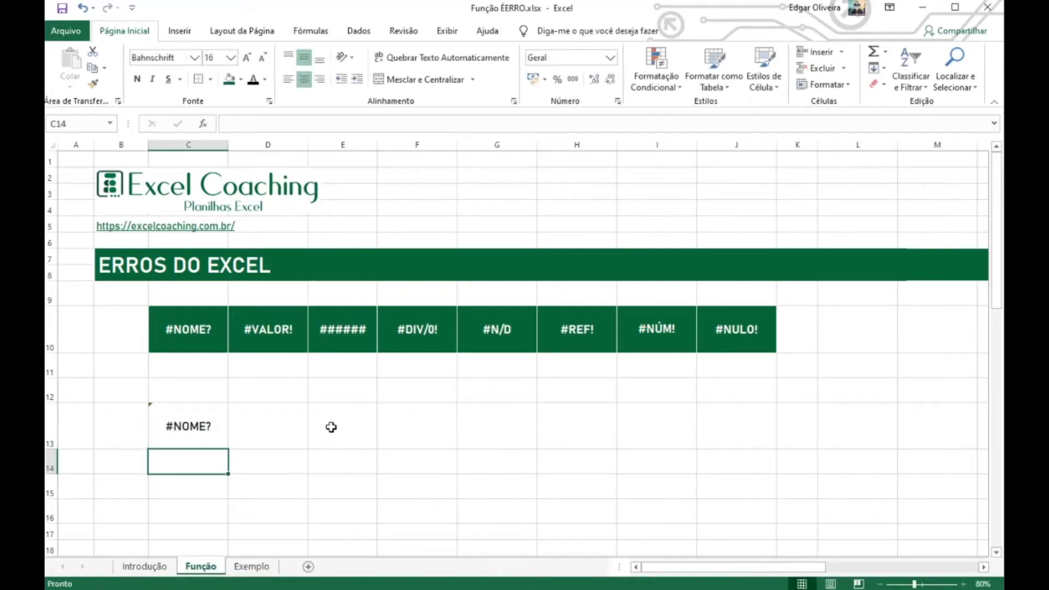
Step: Replace the formula in C13 with an SE function testing 3>1 and returning the unquoted text Verdade
left_click(206, 436)
double_click(216, 431)
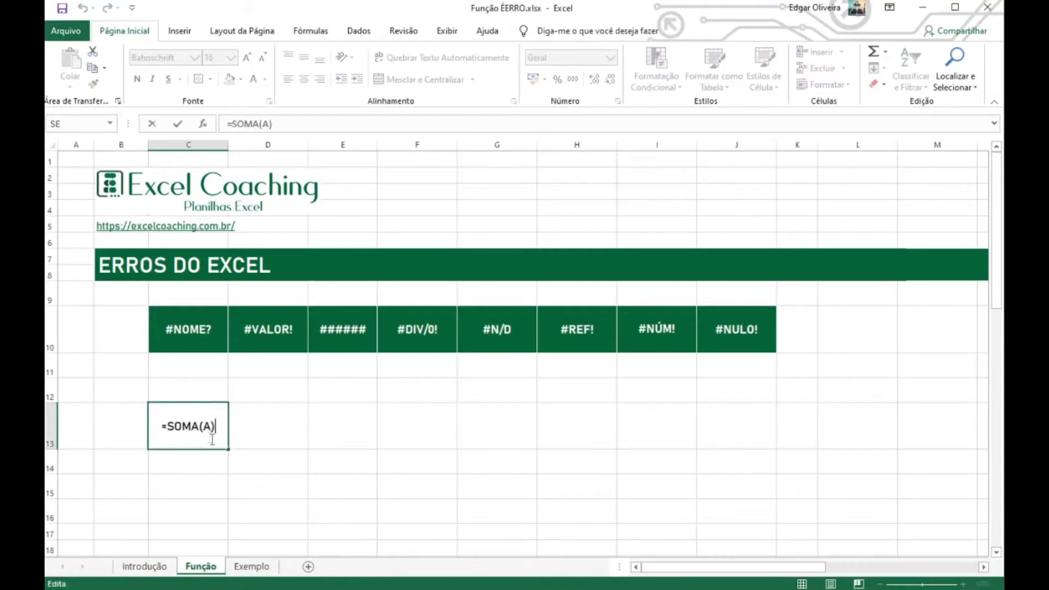
key("BackSpace")
key("BackSpace")
key("BackSpace")
key("BackSpace")
key("BackSpace")
key("BackSpace")
key("BackSpace")
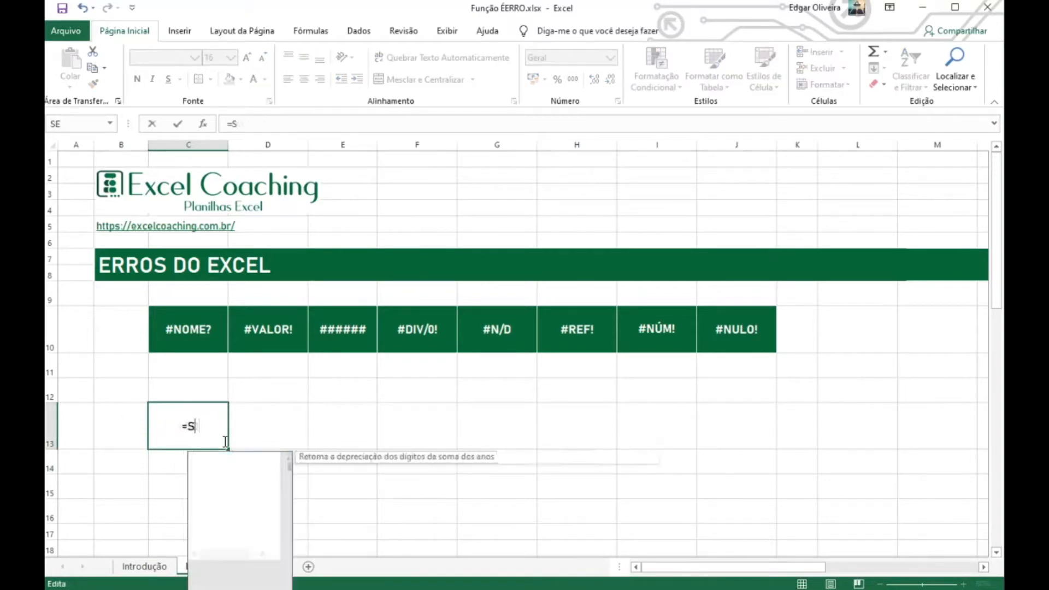
key("BackSpace")
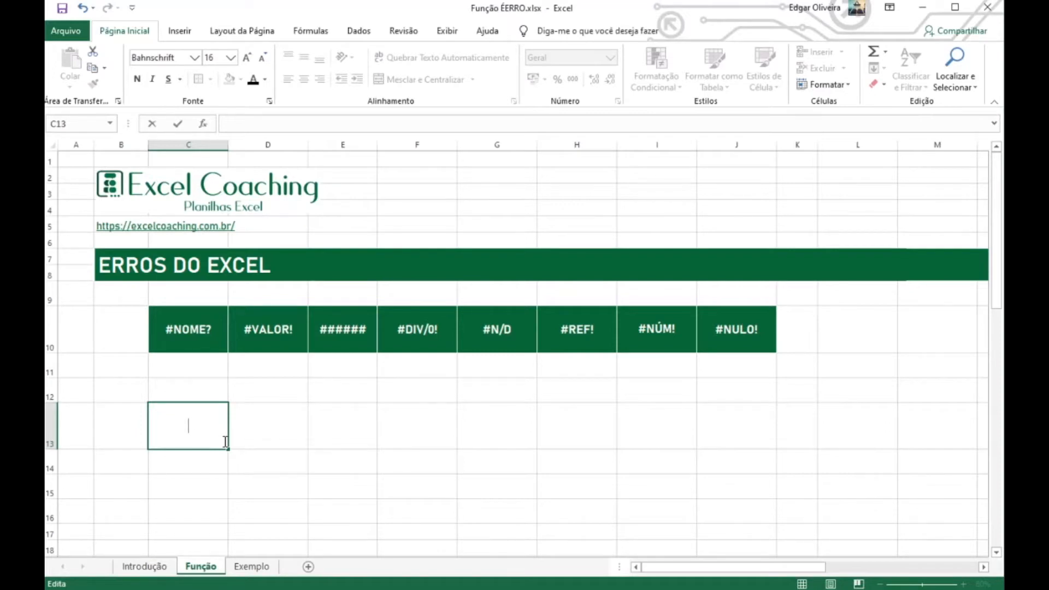
type("=se")
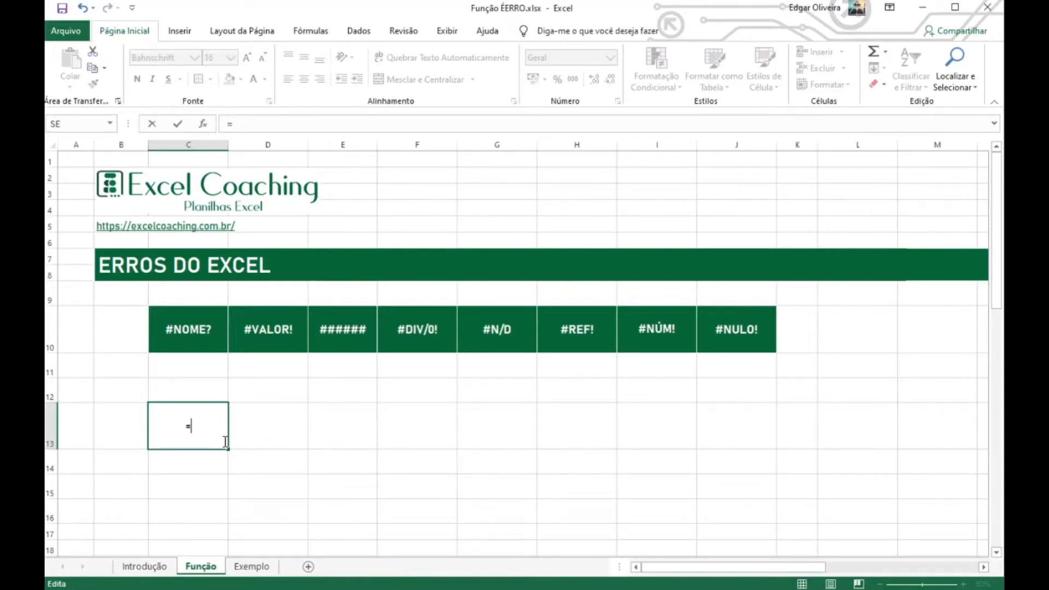
key("Tab")
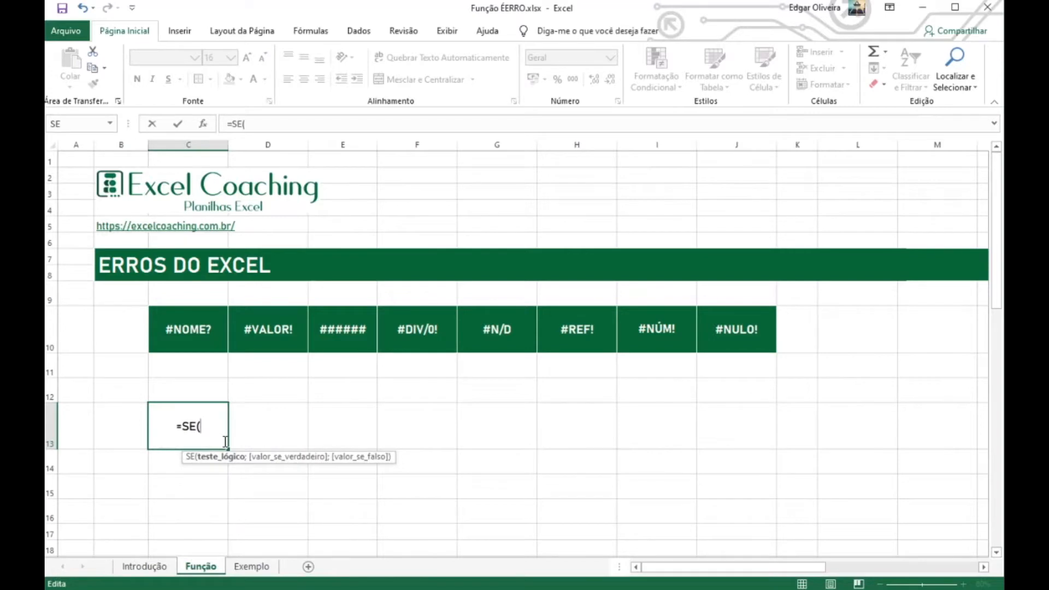
type("3>1")
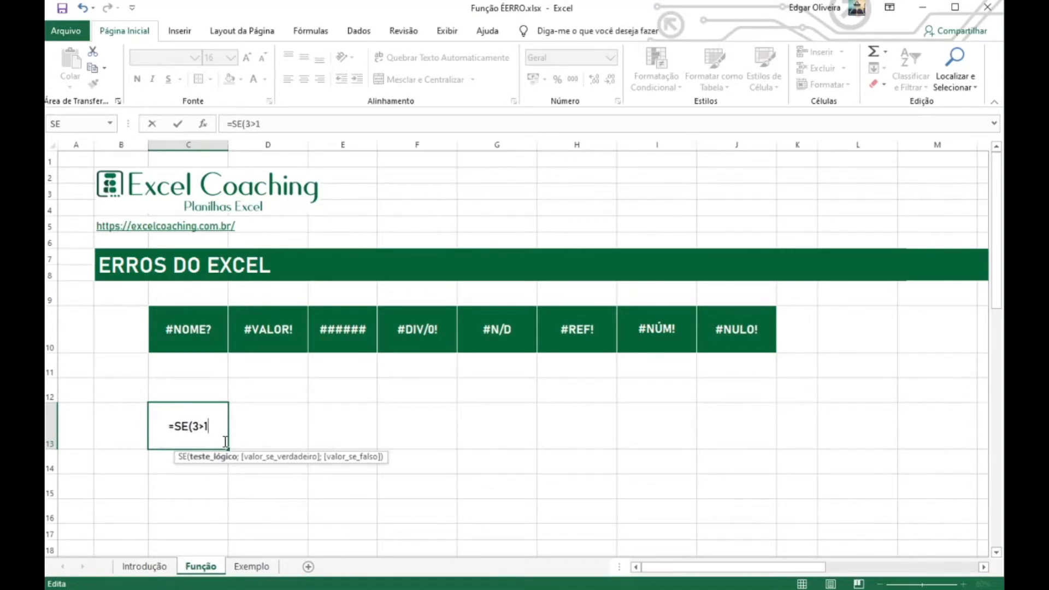
type(";")
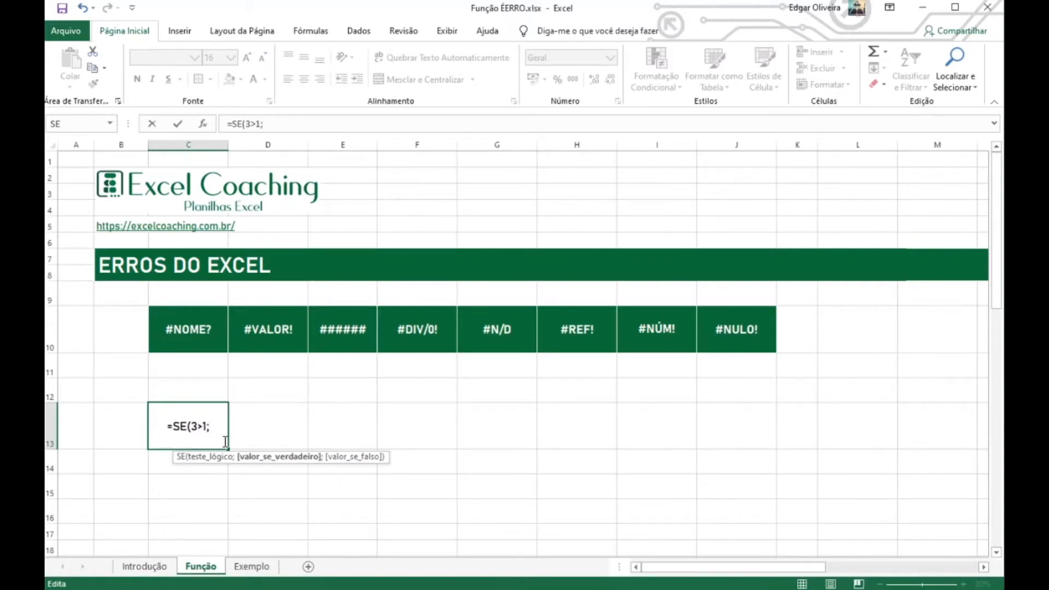
type("V")
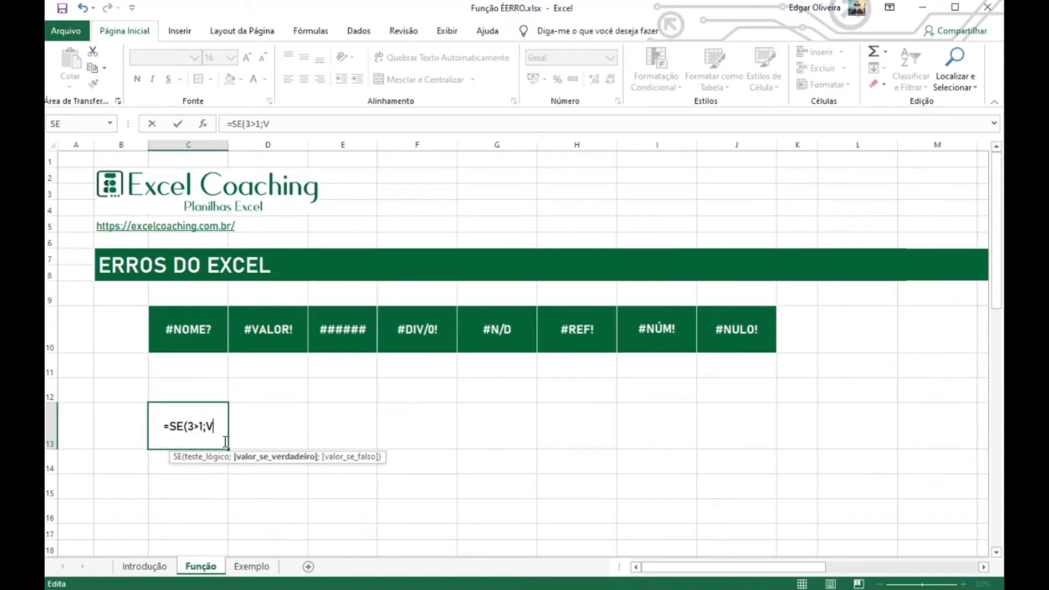
type("erdade")
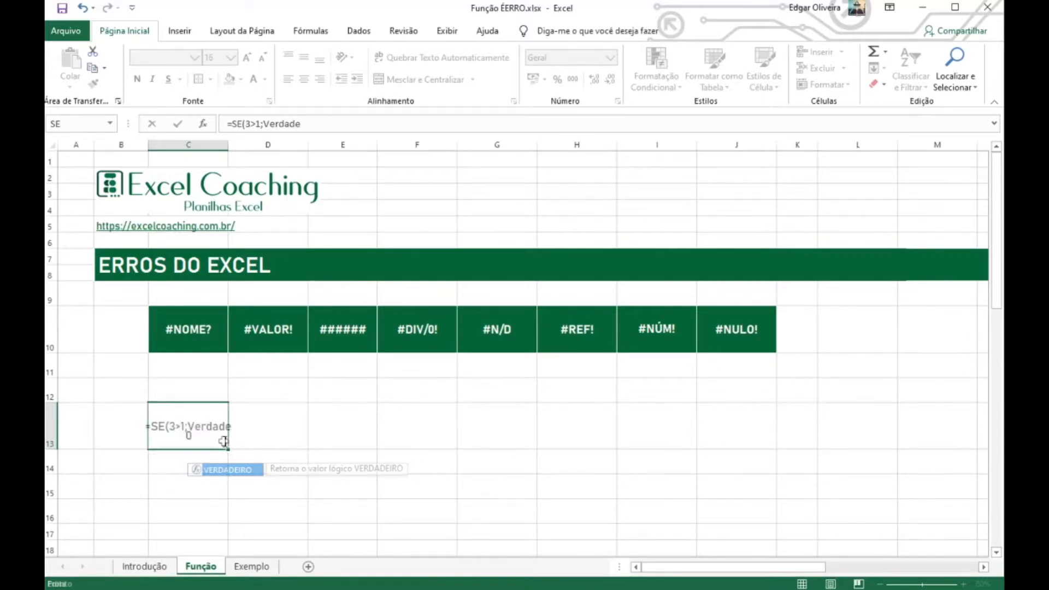
key("Return")
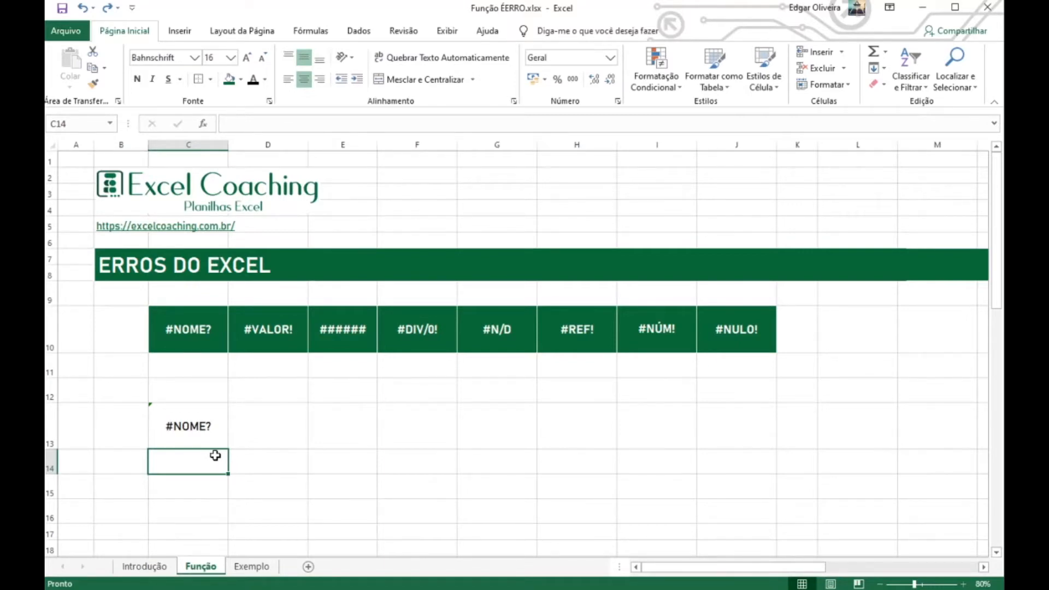
Step: Enter the number 5 in cell D15 and the word cinco in cell E15
left_click(287, 492)
type("5")
key("Tab")
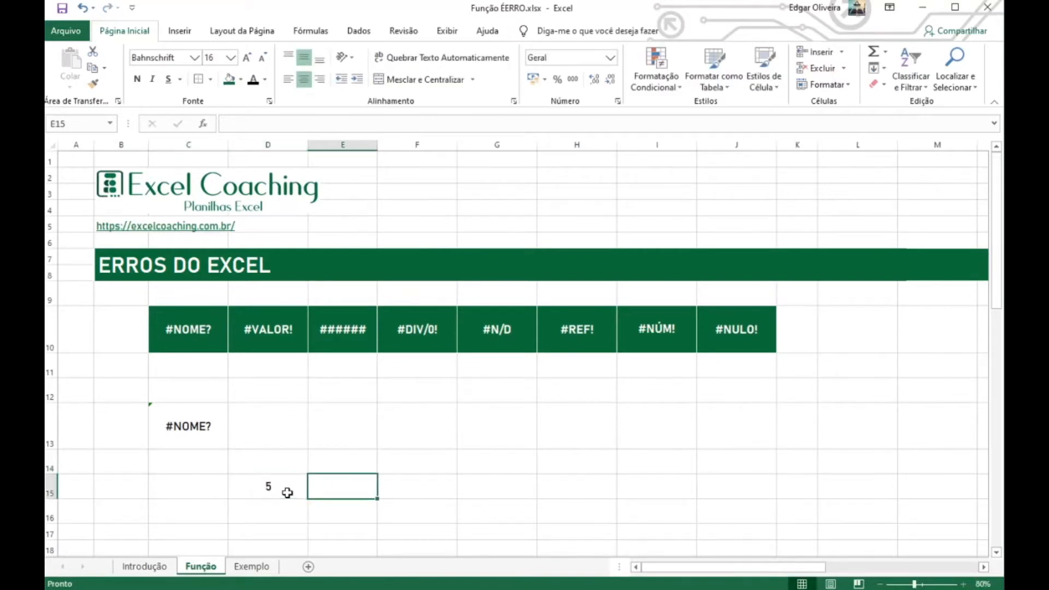
type("cinco")
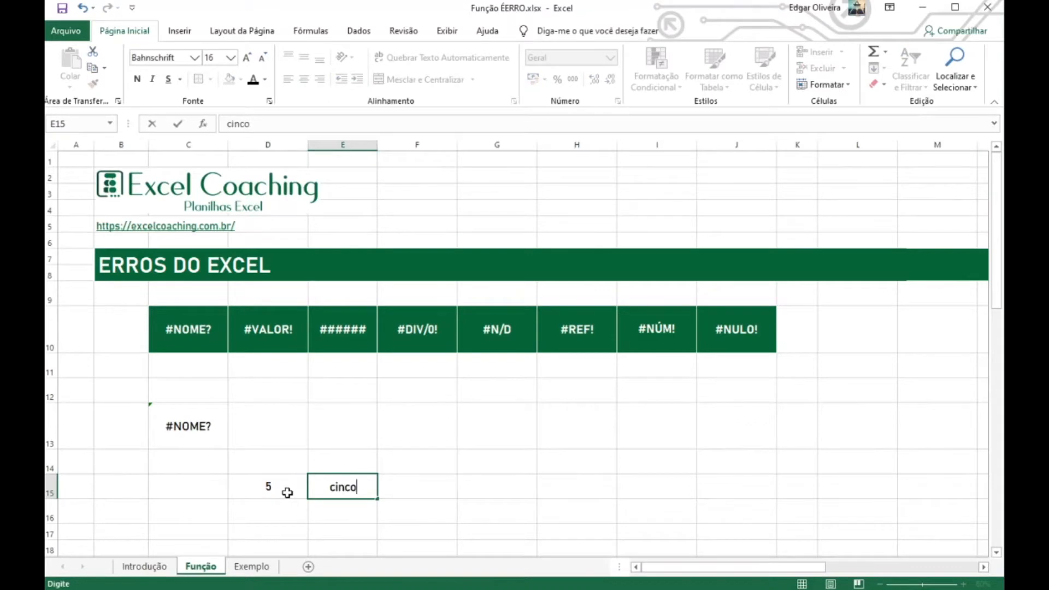
key("Tab")
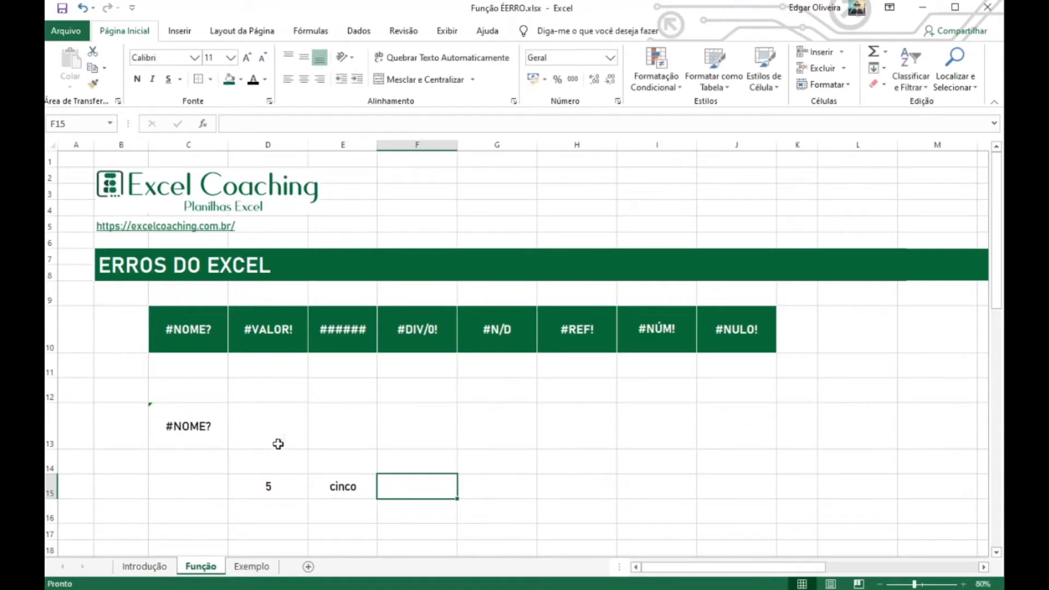
Step: Enter the formula =D15*E15 in cell D13 under the #VALOR! heading to multiply the number by the text
left_click(284, 427)
type("=")
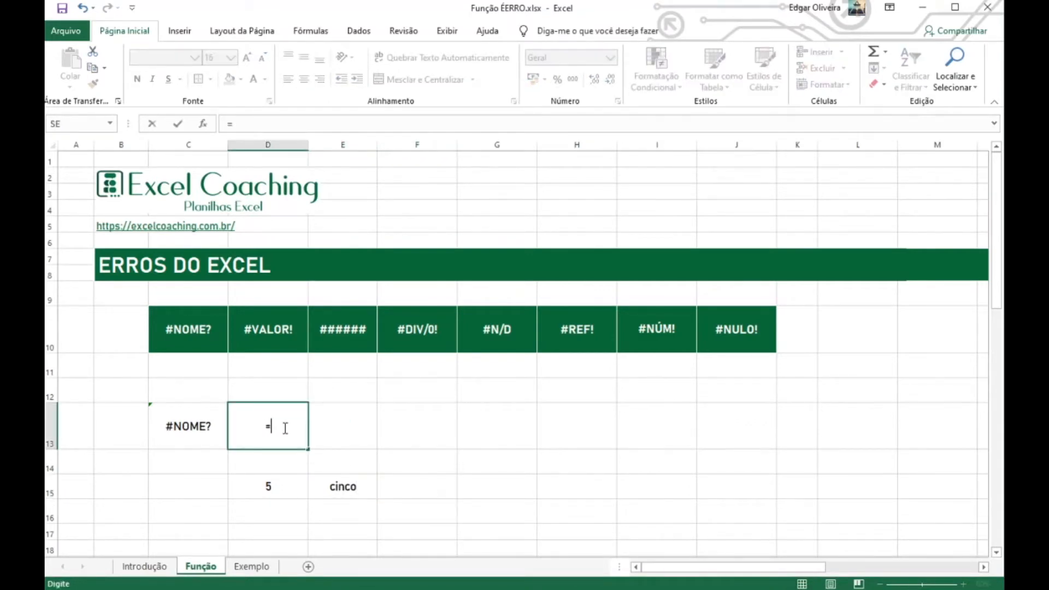
left_click(276, 487)
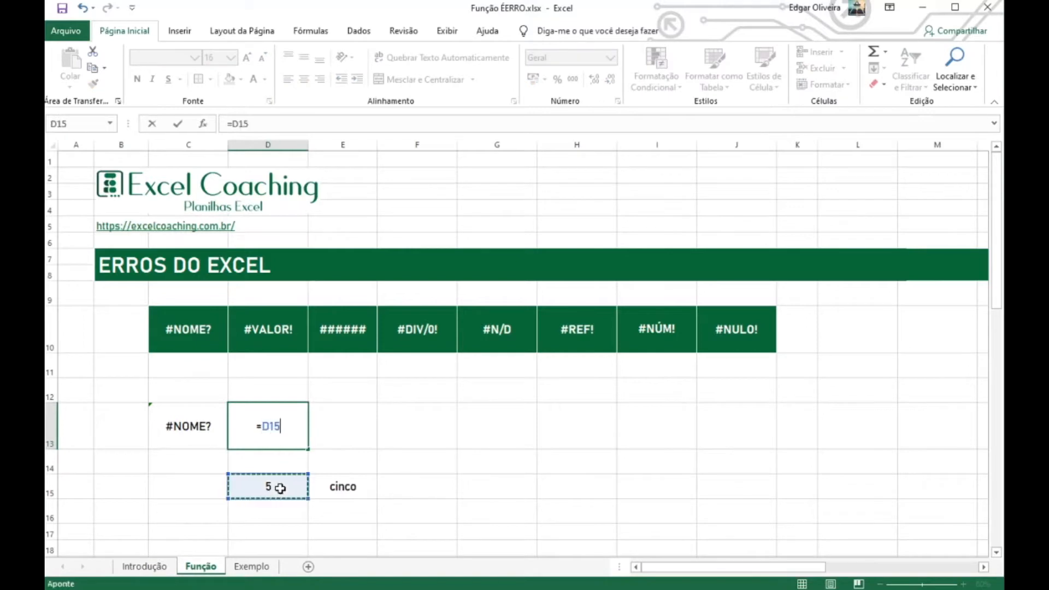
type("*")
left_click(335, 478)
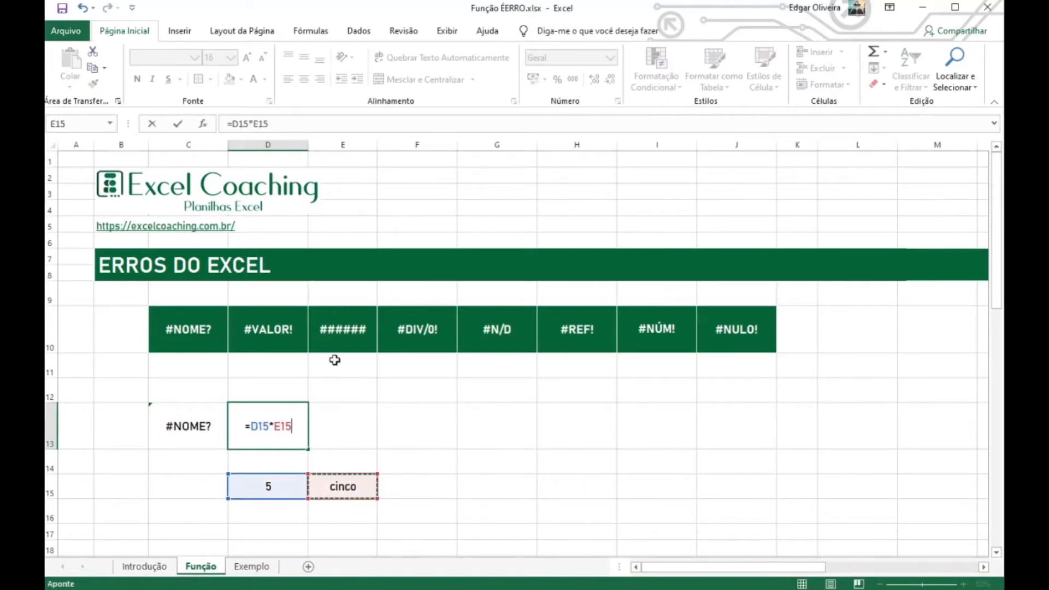
key("Return")
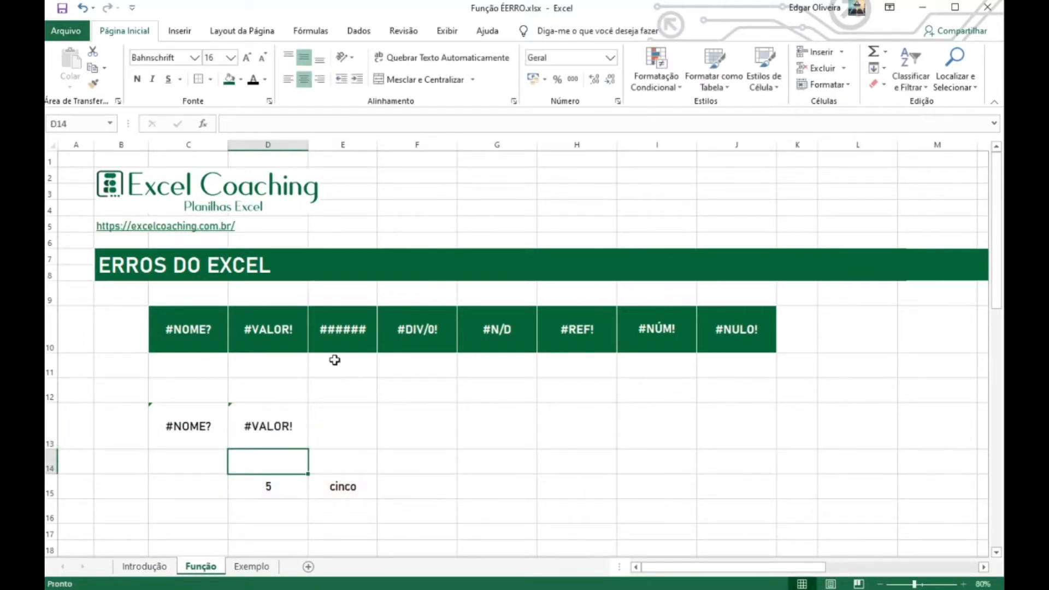
left_click(281, 423)
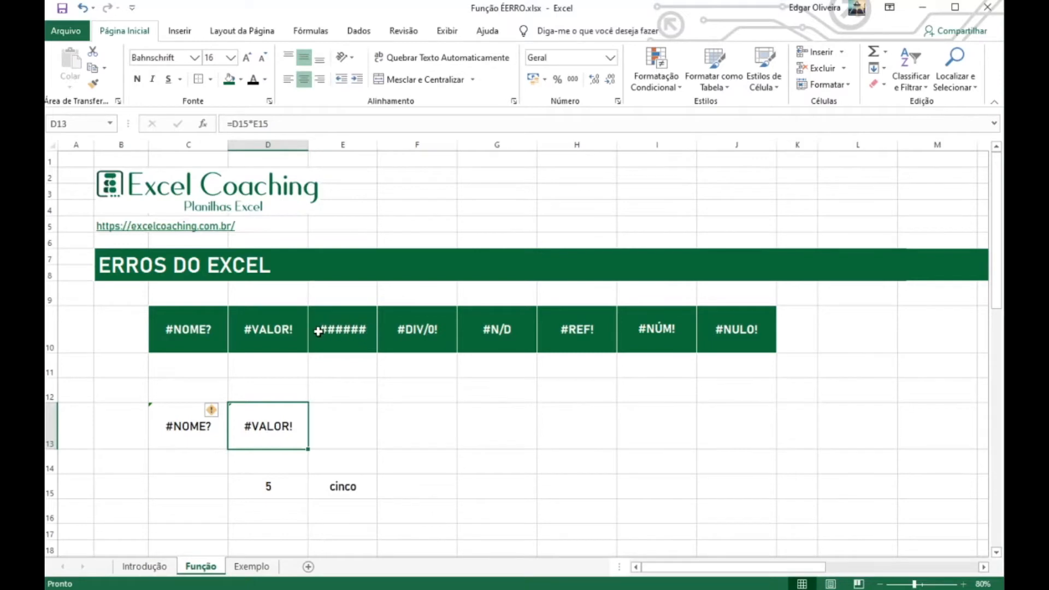
Step: Enter the formula =D15/0 in cell F13 under the #DIV/0! heading
left_click(410, 434)
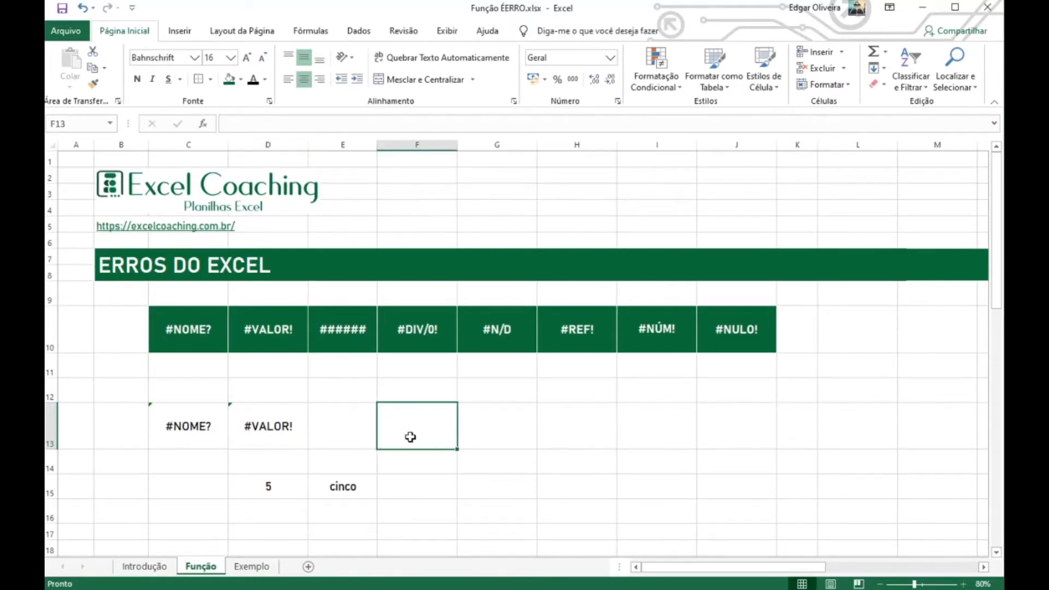
type("=")
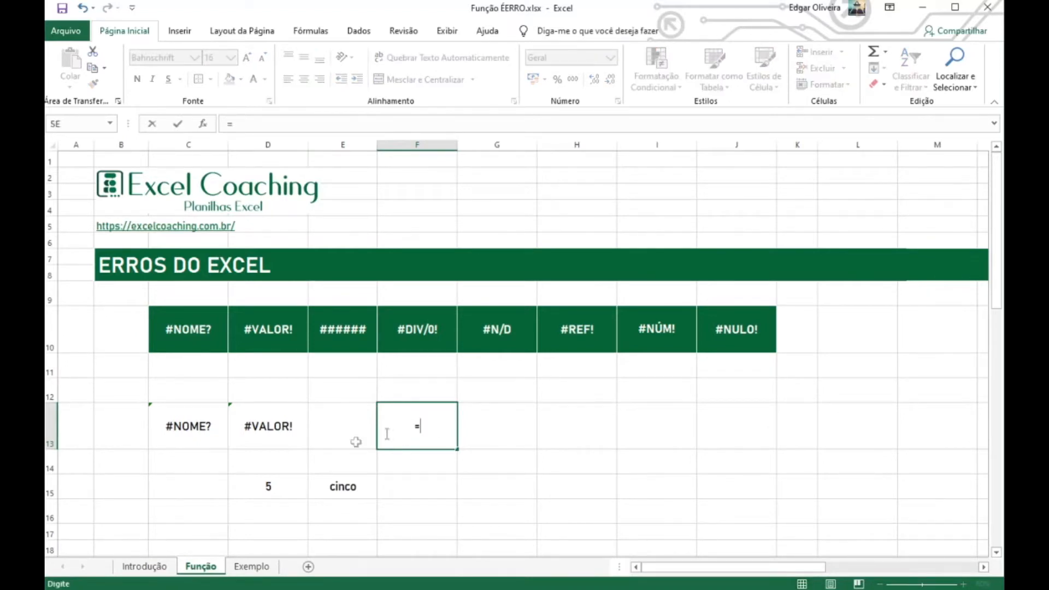
left_click(269, 486)
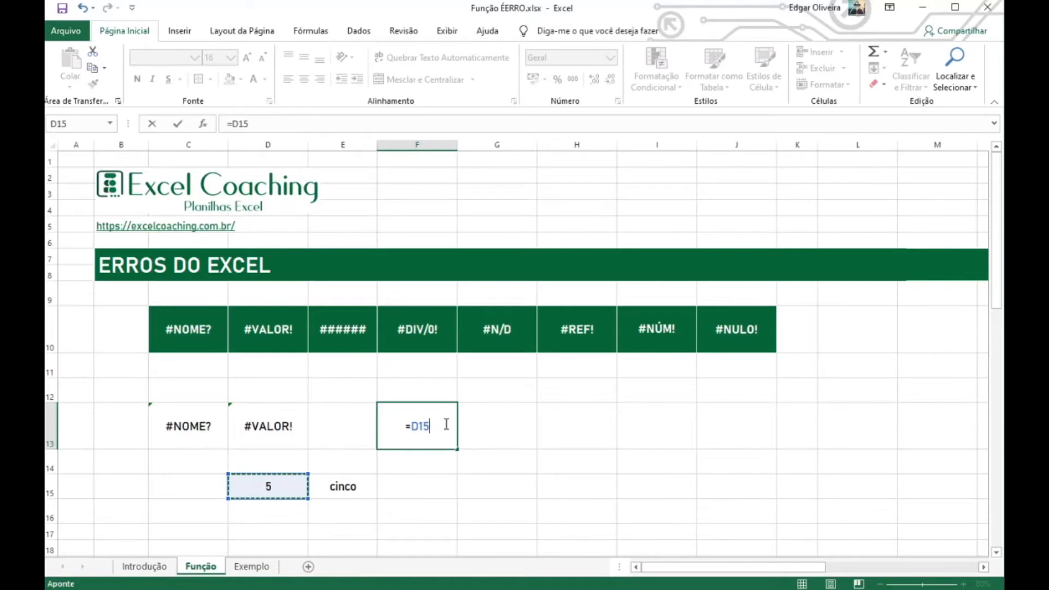
type("/0")
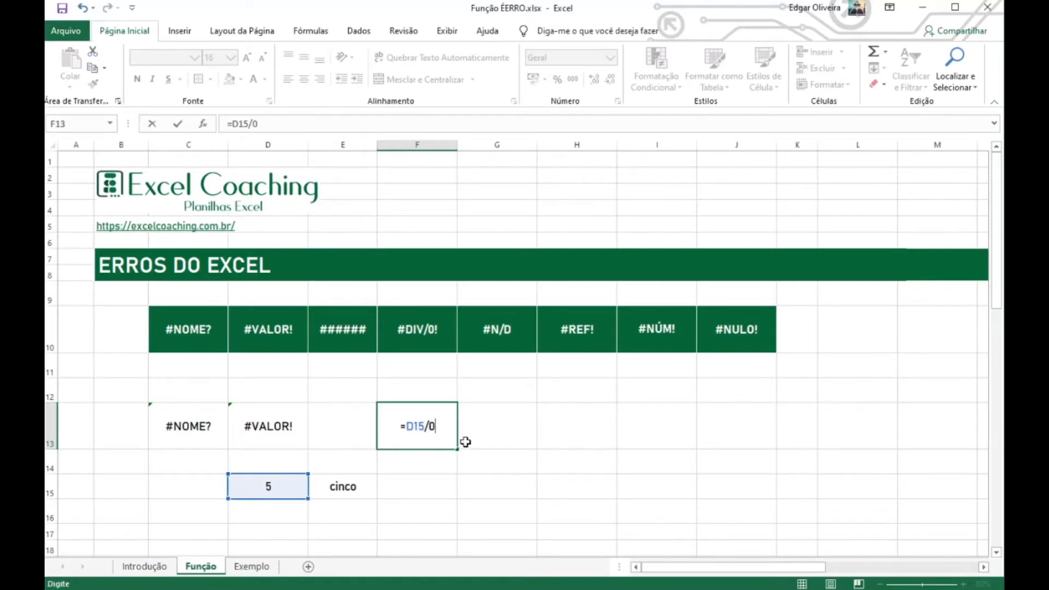
key("Return")
left_click(427, 426)
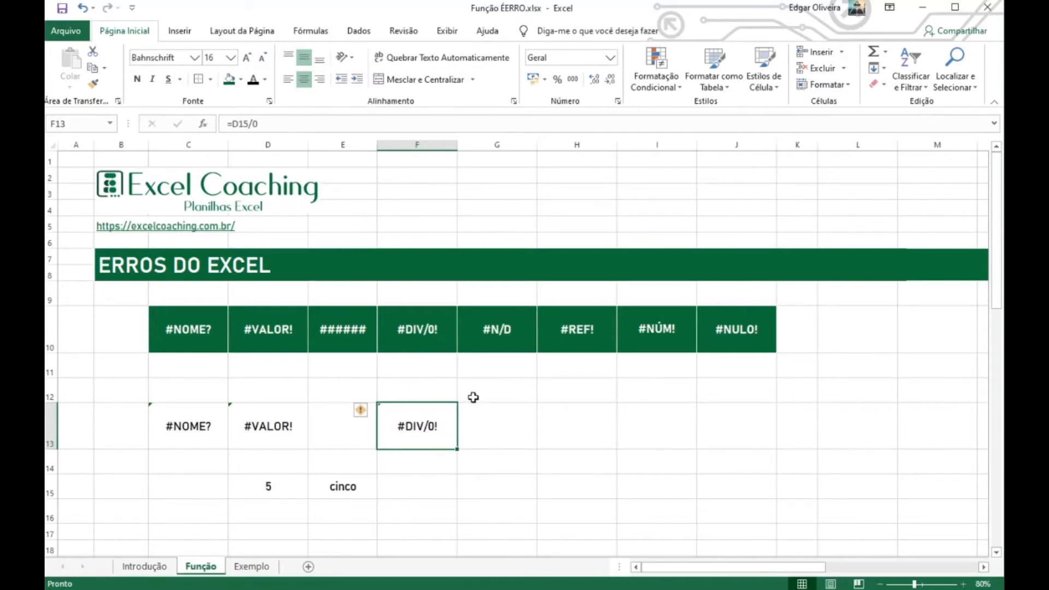
Step: Enter =PROCV(H16;F16:G18;2;0) in cell G13 under the #N/D heading to look up the letter in H16
left_click(513, 440)
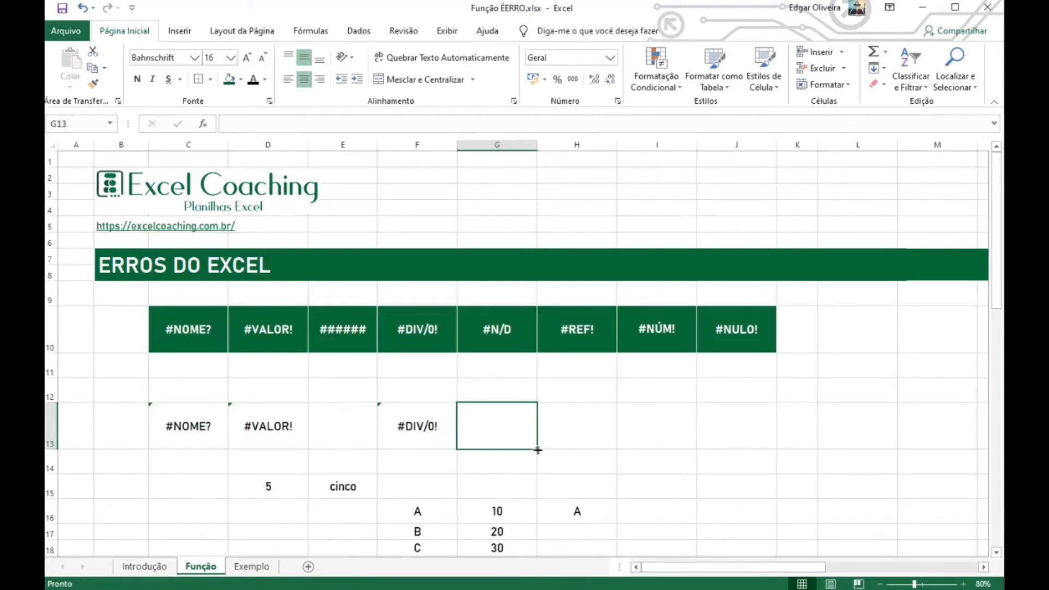
double_click(528, 440)
type("=")
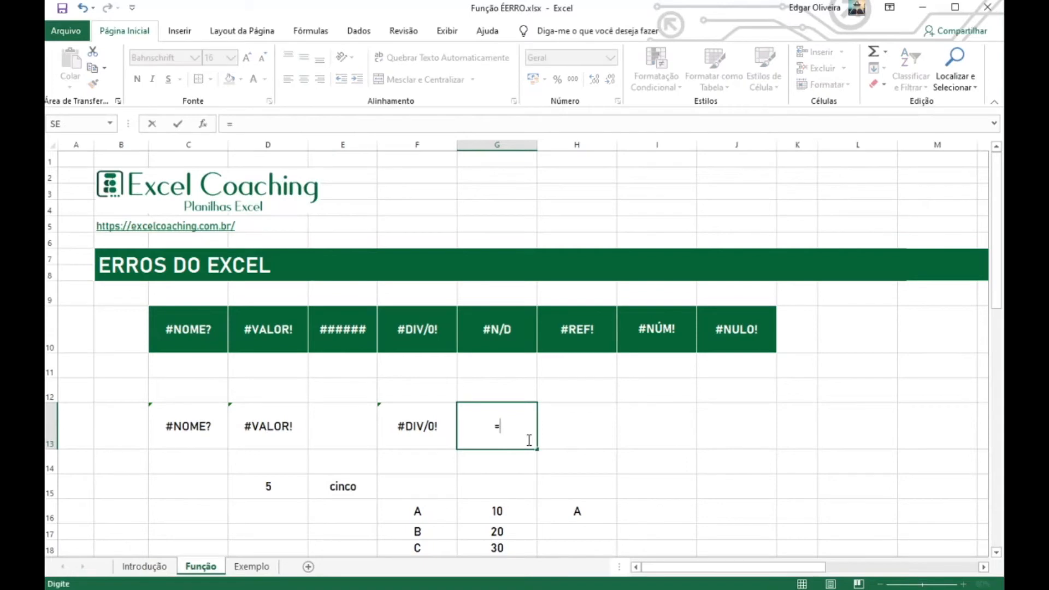
type("PROCV(")
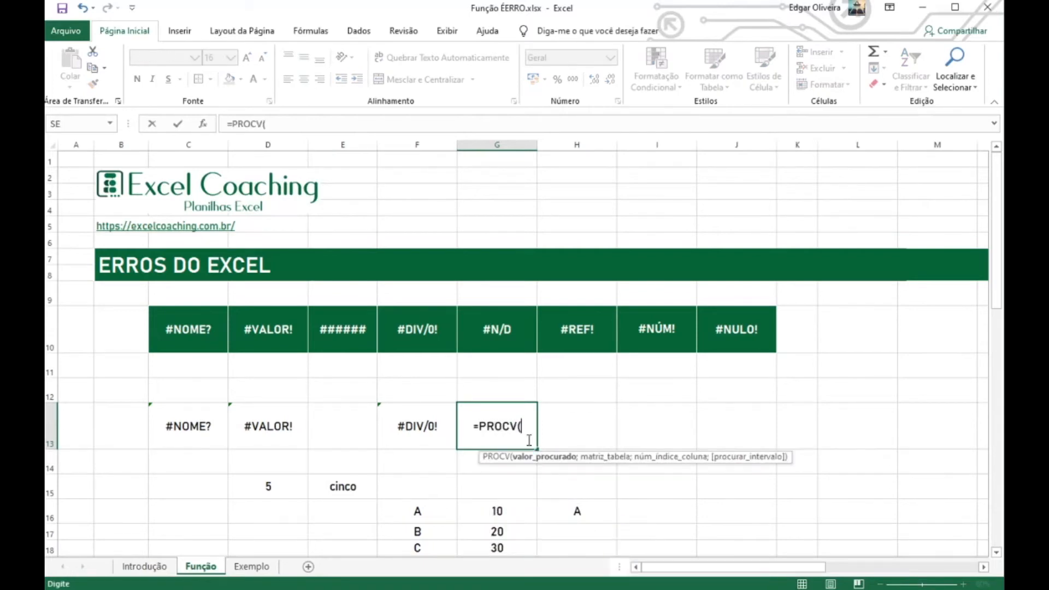
left_click(563, 503)
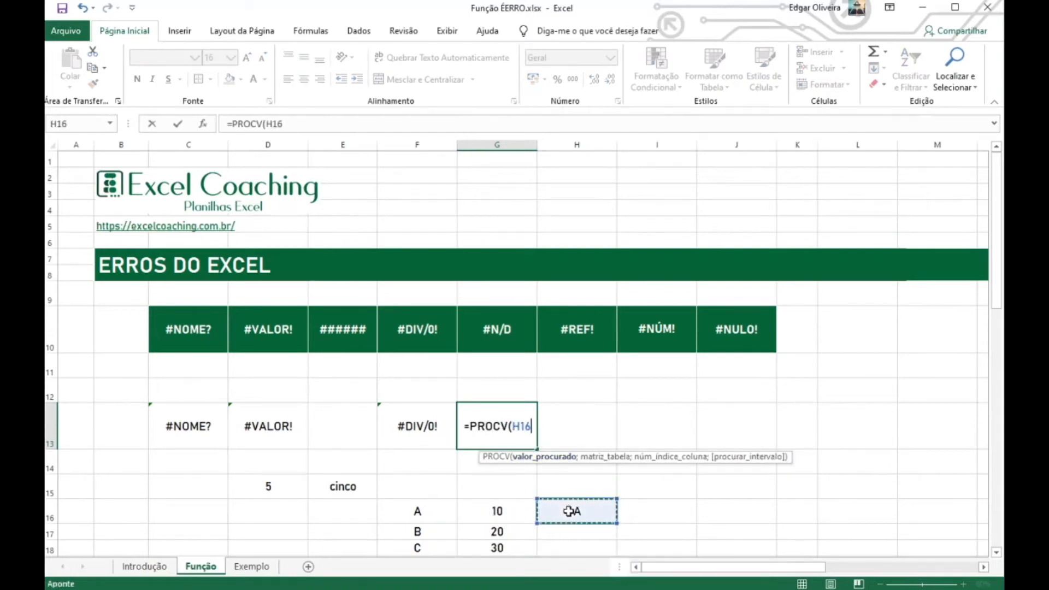
type(";")
left_click_drag(409, 508, 499, 548)
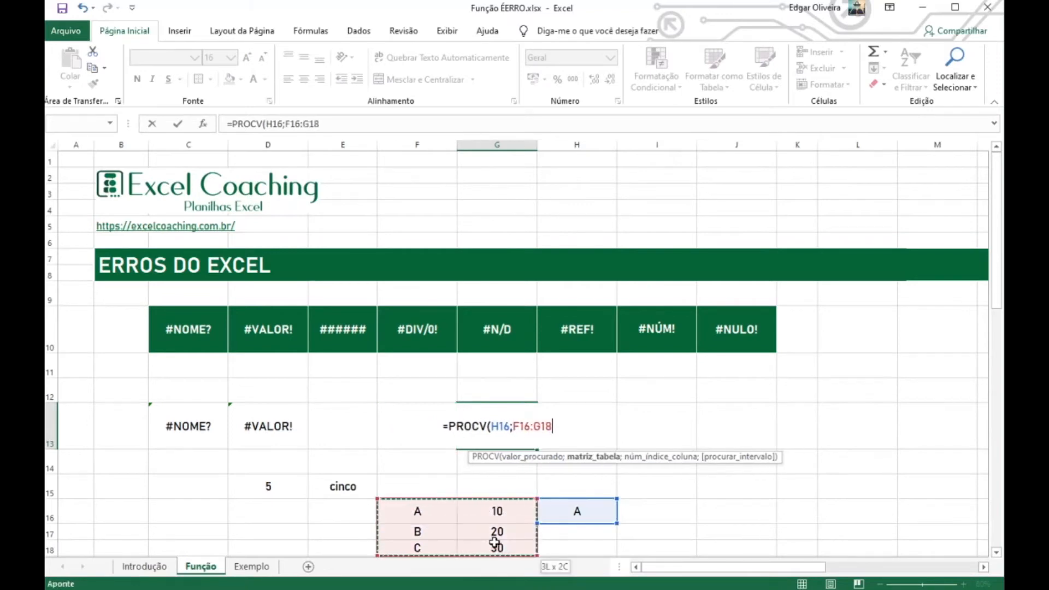
type(";")
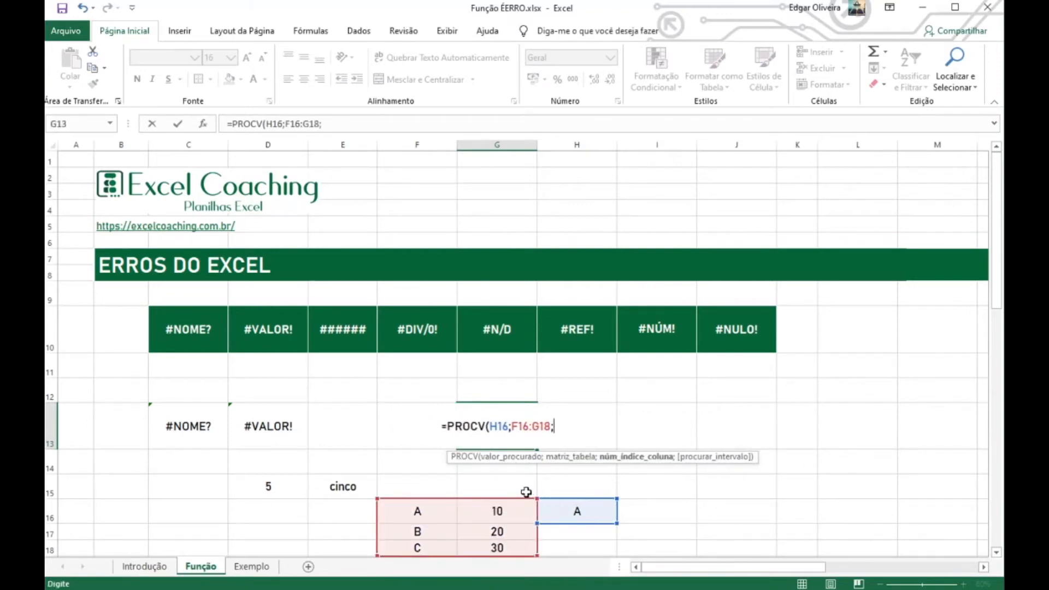
type("2")
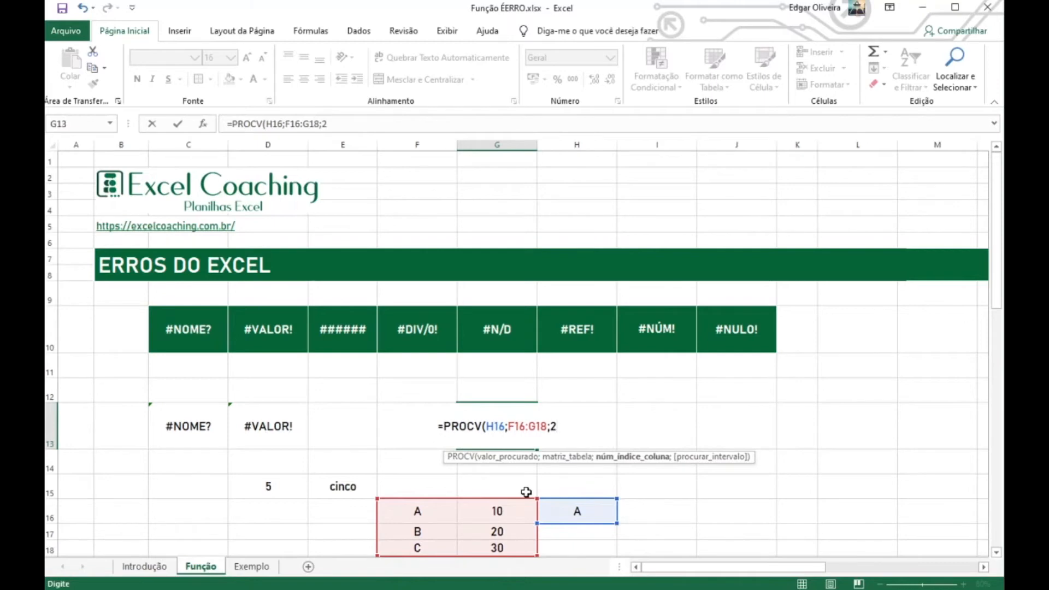
type(";0")
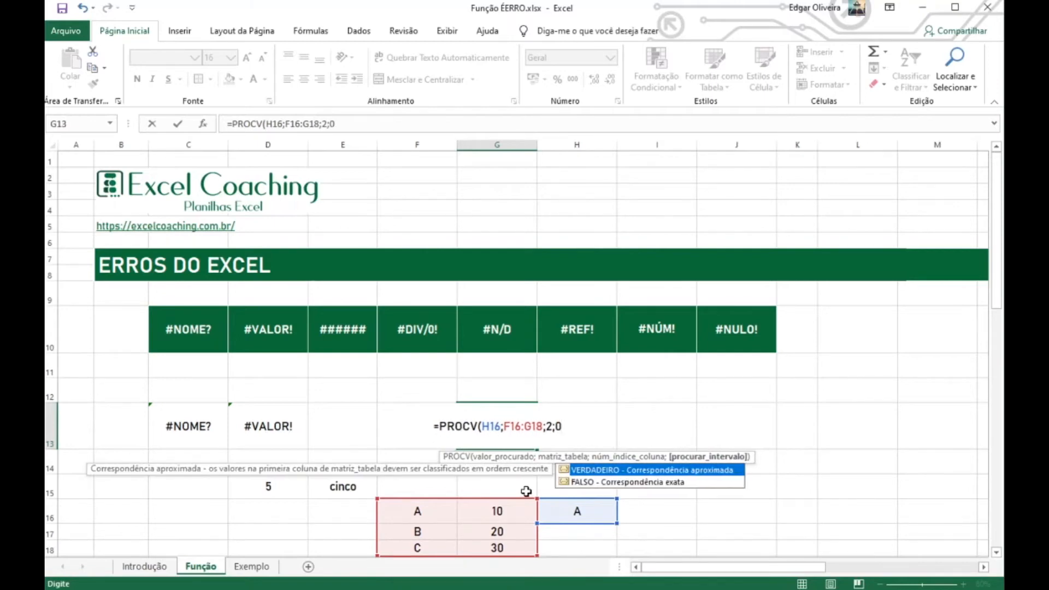
key("ctrl+Return")
key("Return")
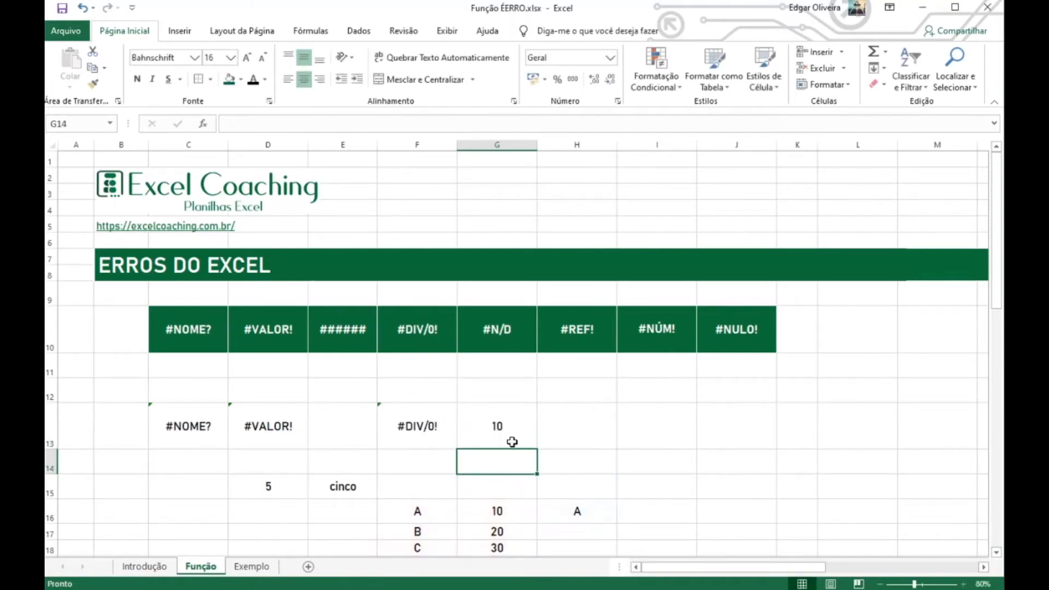
left_click(500, 430)
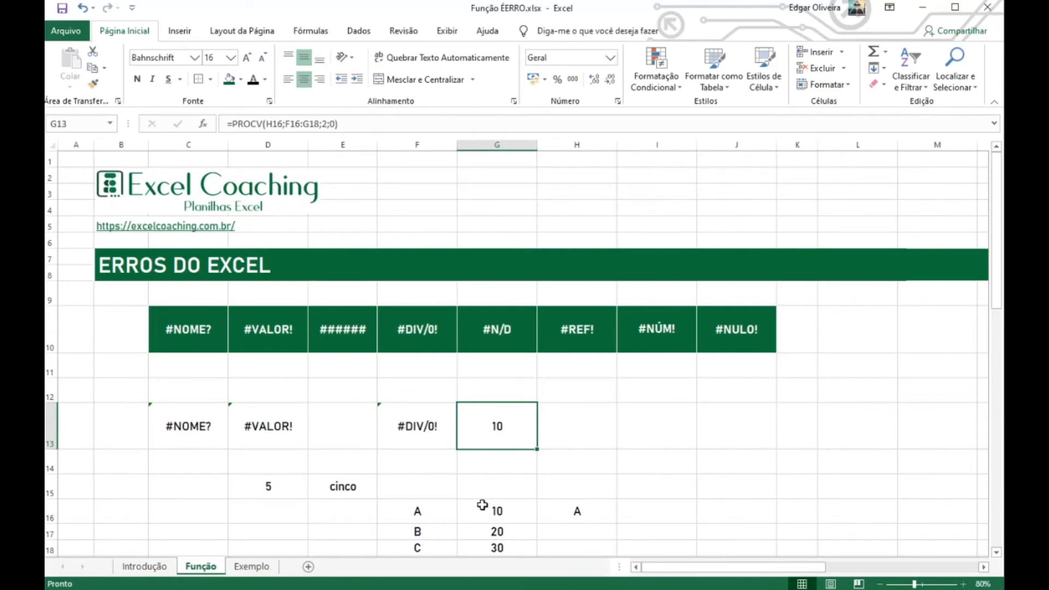
Step: Clear the A row of the lookup table in cells F16:G16 and check the lookup formula in G13
left_click(410, 509)
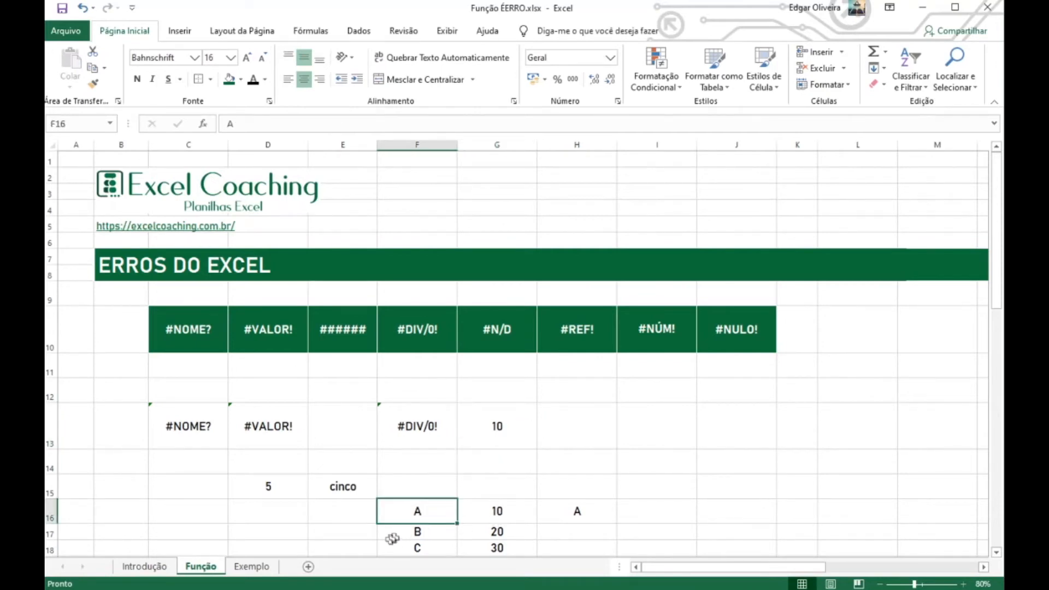
left_click_drag(408, 510, 487, 511)
key("Delete")
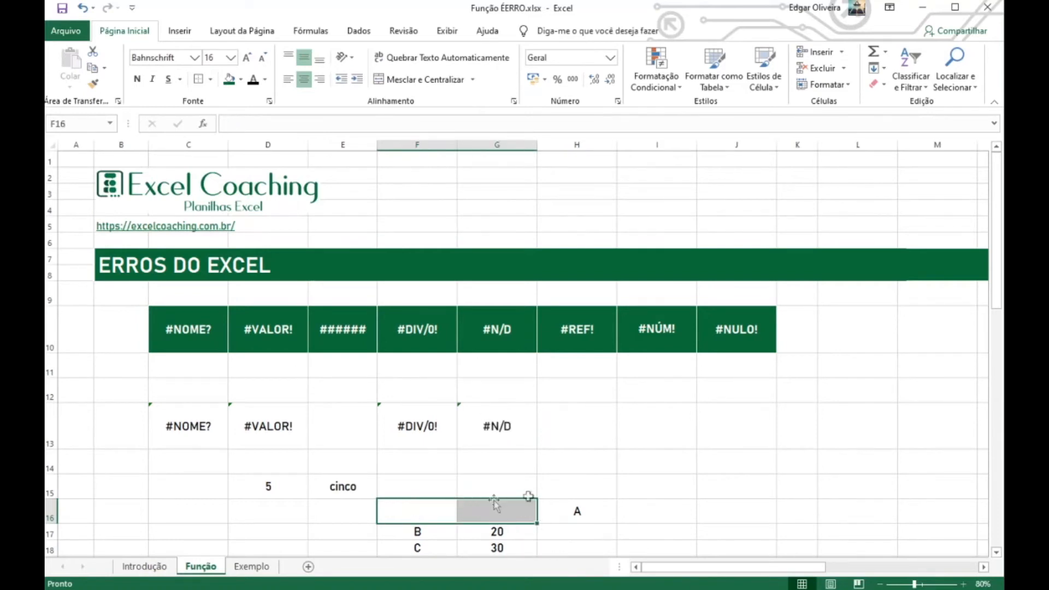
left_click(572, 513)
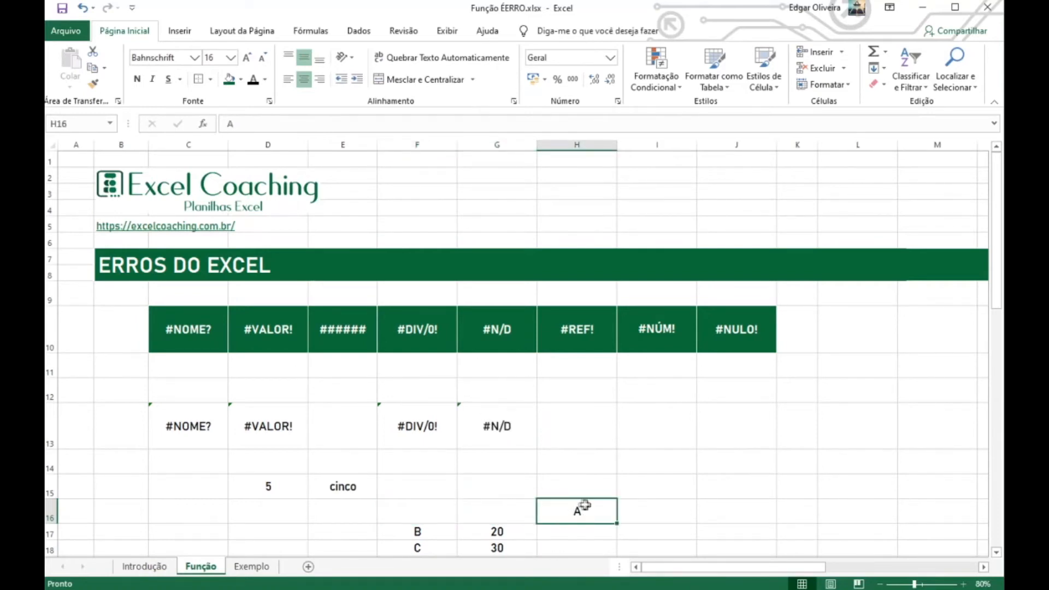
left_click_drag(417, 508, 481, 544)
left_click(504, 429)
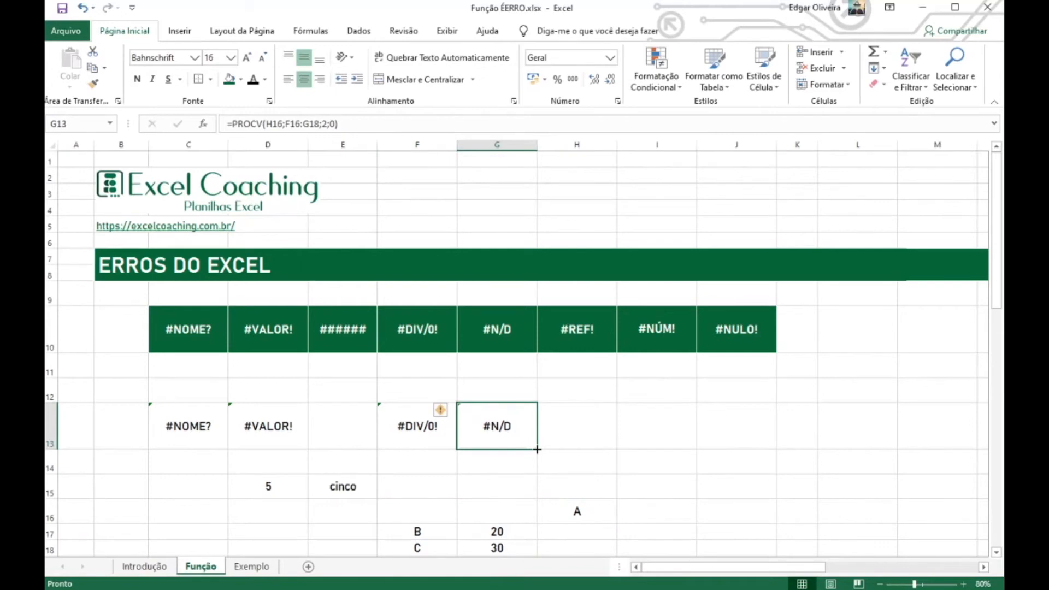
Step: Enter the number 2 in cell K13
left_click(594, 431)
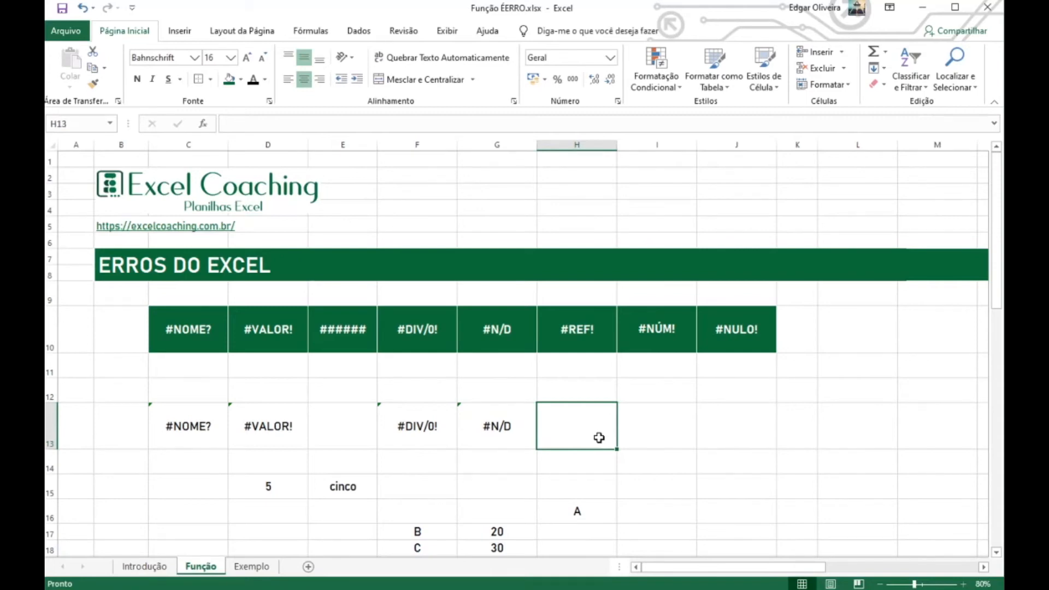
left_click(800, 425)
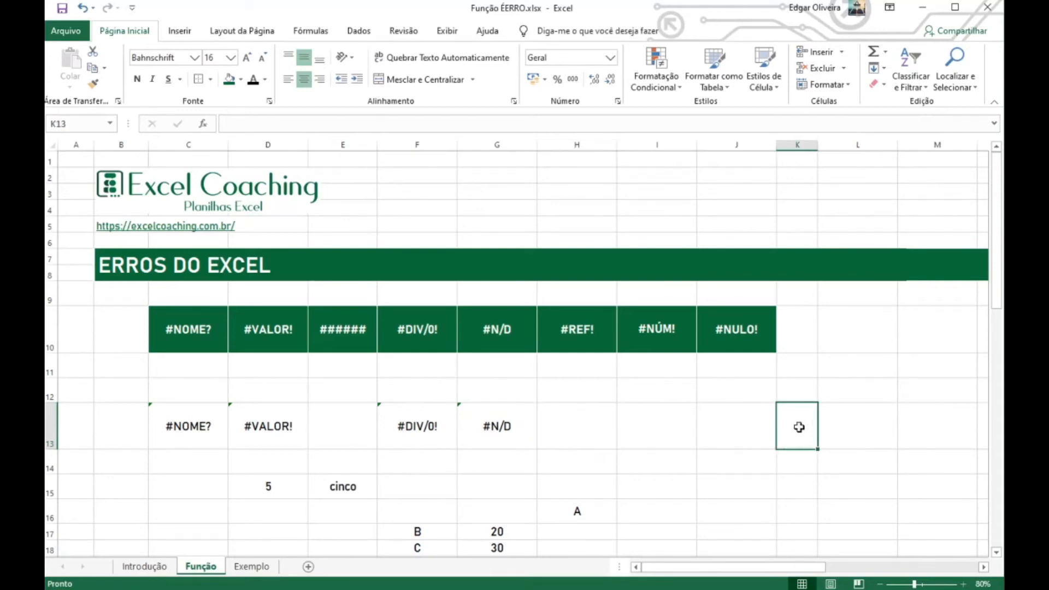
type("2")
left_click(737, 510)
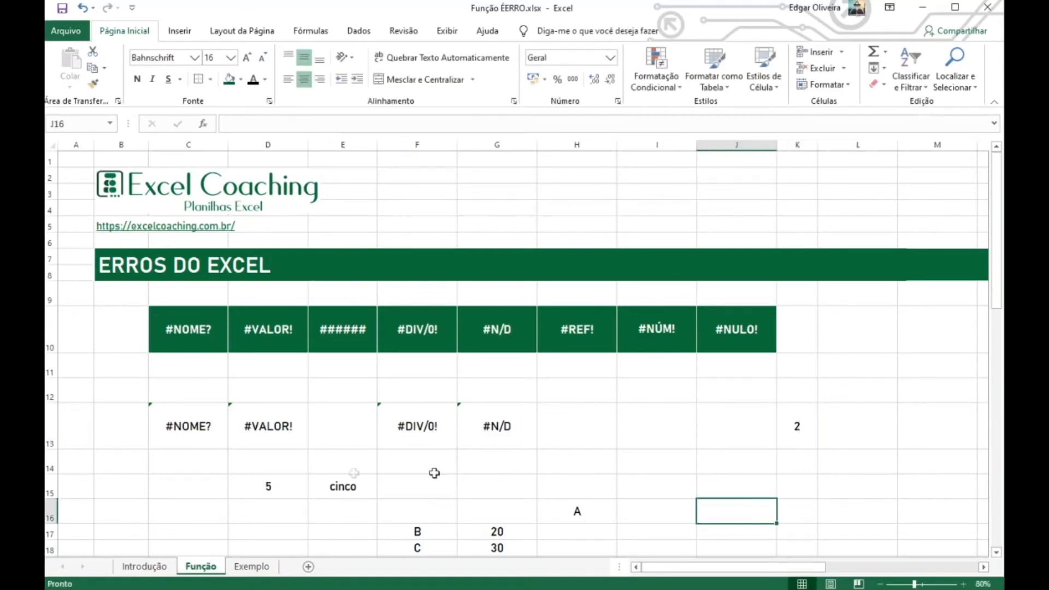
Step: Enter the formula =SOMA(K13+D15) in cell H13 under the #REF! heading
left_click(272, 484)
left_click(514, 433)
left_click(574, 428)
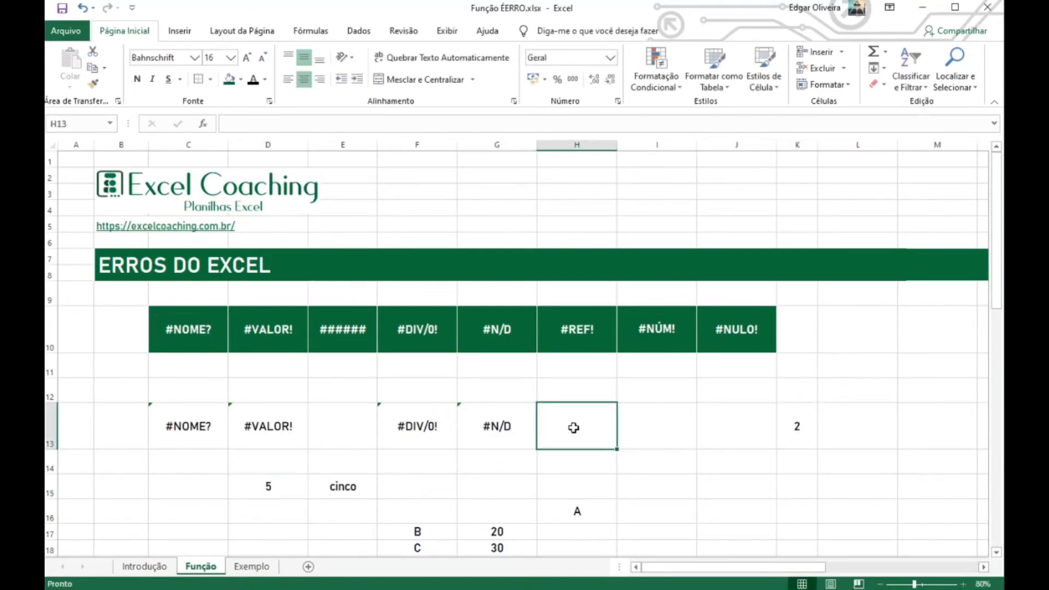
type("=soma")
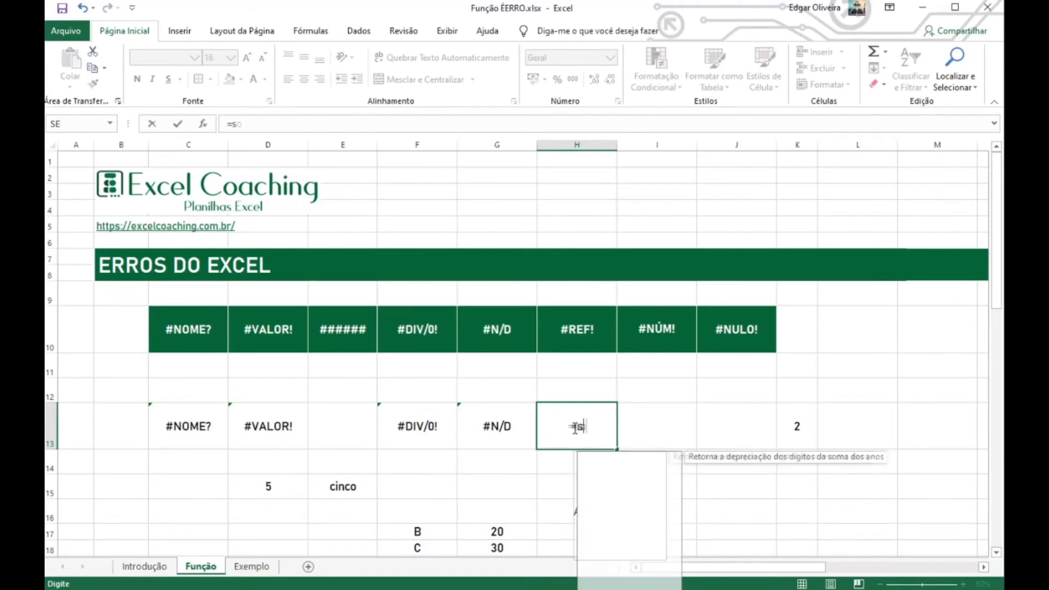
key("Tab")
left_click(799, 424)
type("+")
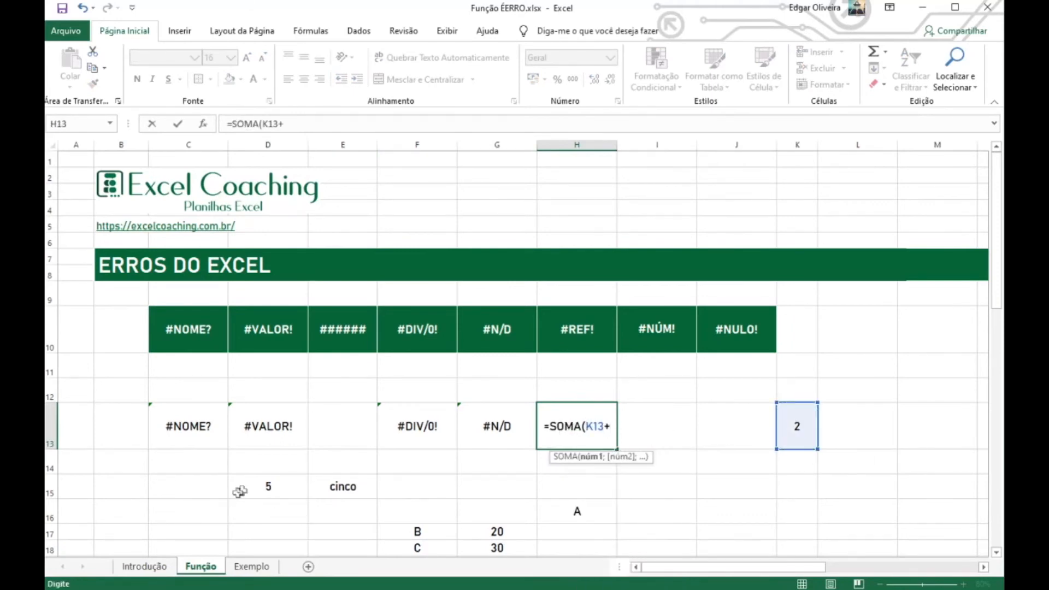
left_click(276, 483)
key("Return")
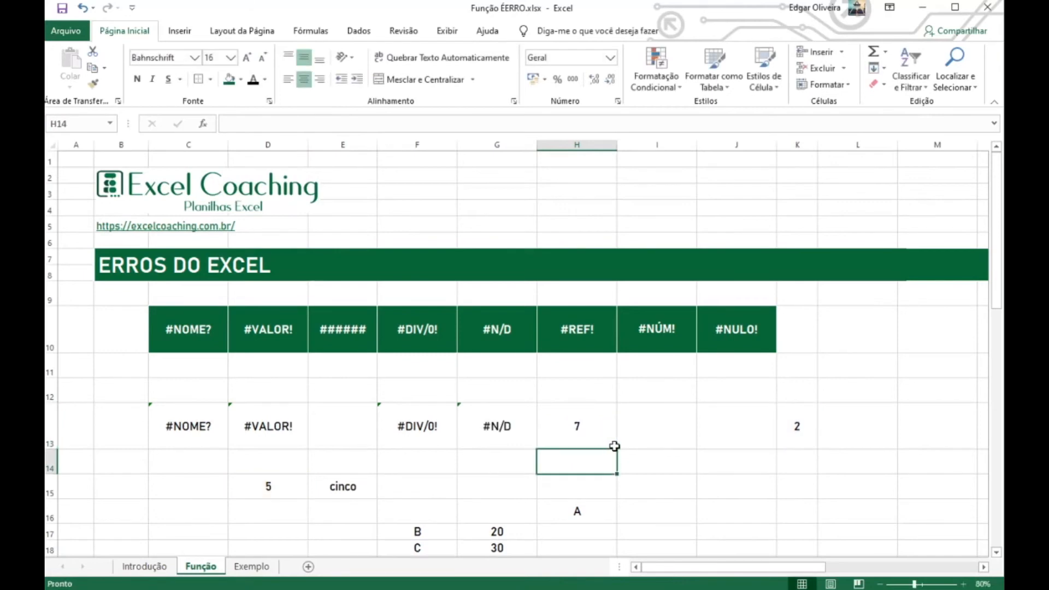
left_click(613, 445)
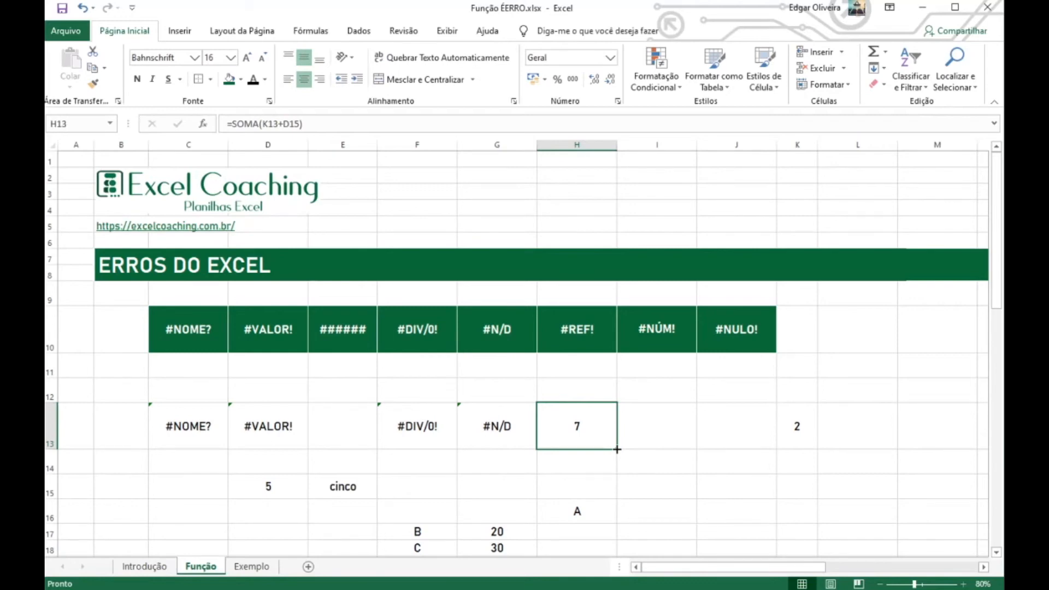
Step: Delete the entire column K that the H13 sum refers to, and inspect the formula in H13
right_click(806, 146)
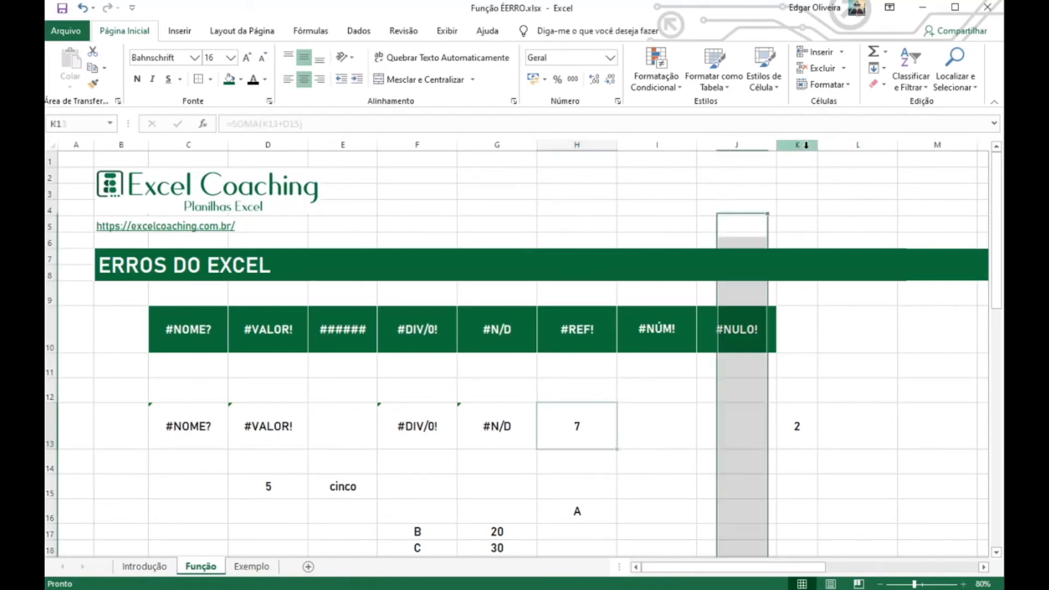
left_click(842, 264)
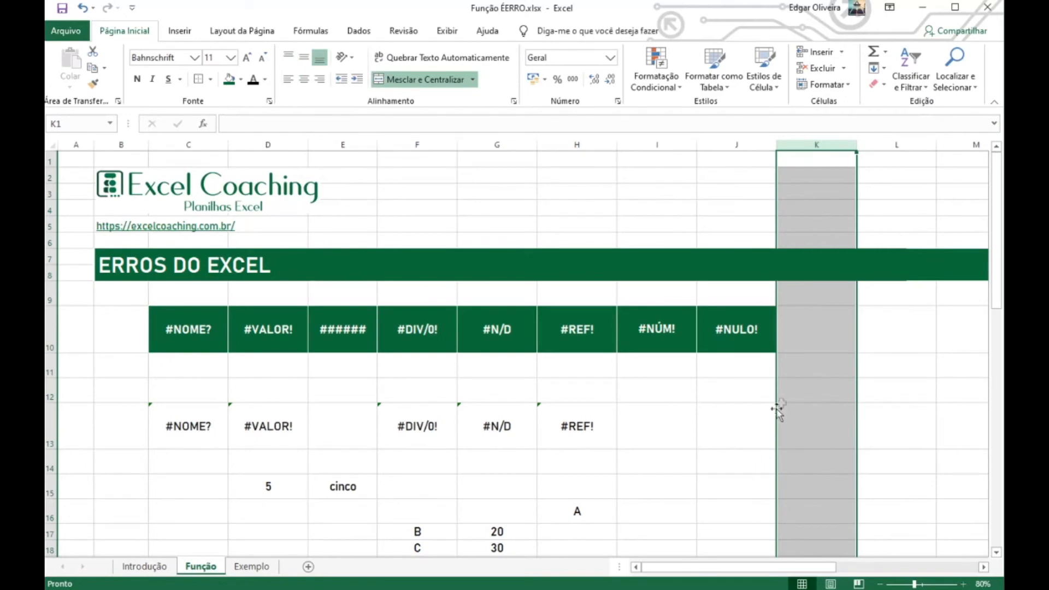
left_click(587, 434)
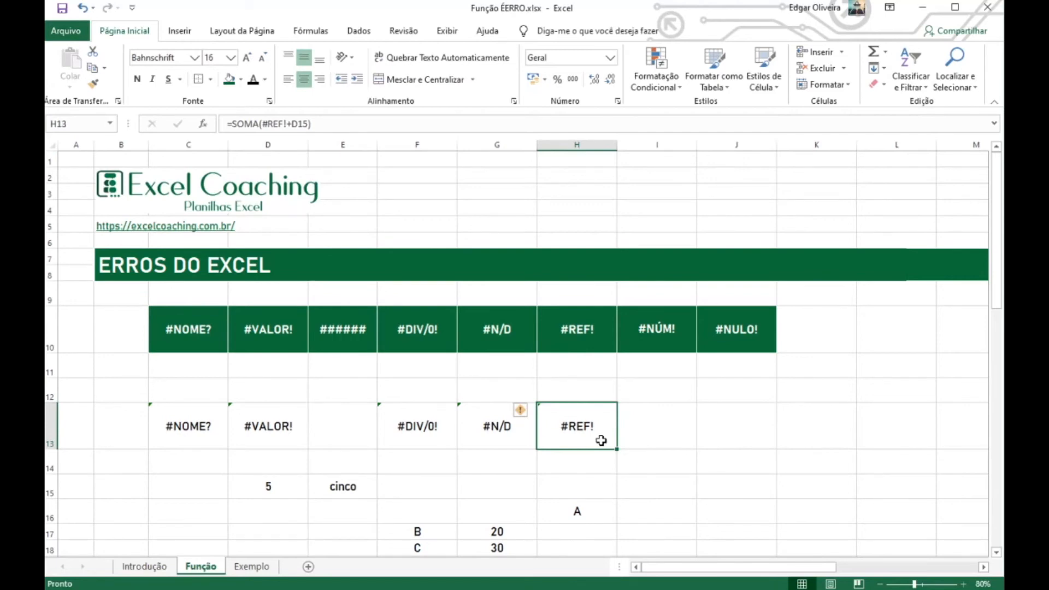
Step: Enter the formula =2^99999 in cell I13 under the #NÚM! heading and review it
left_click(689, 443)
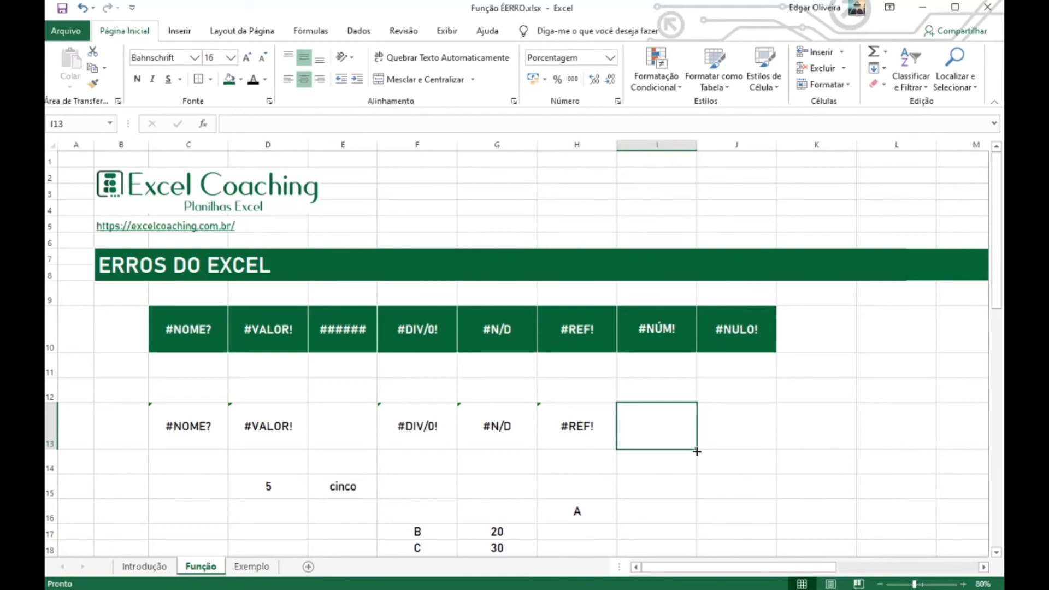
type("=")
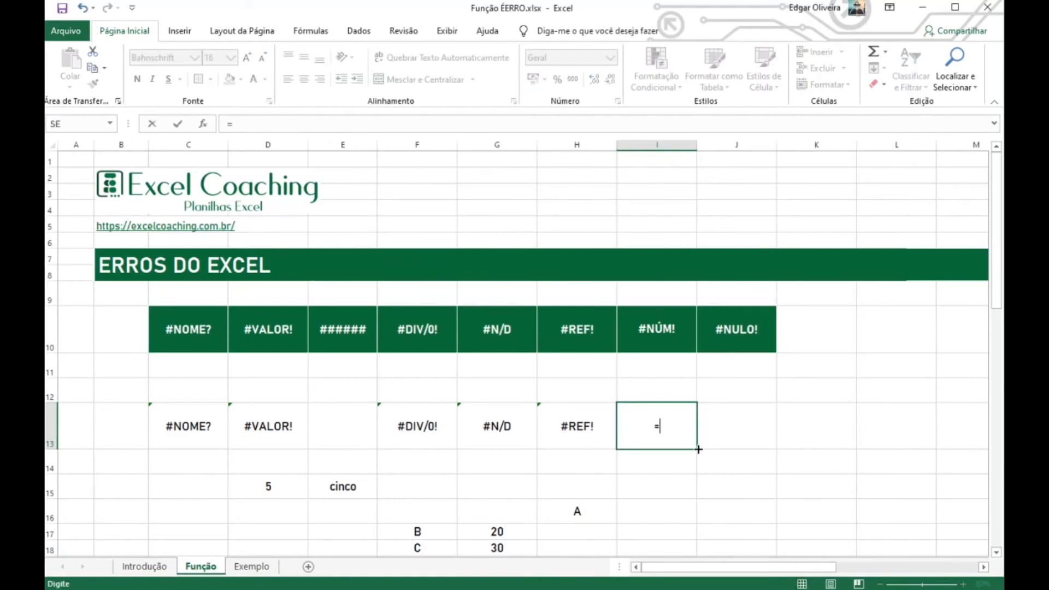
type("2^99999")
key("Return")
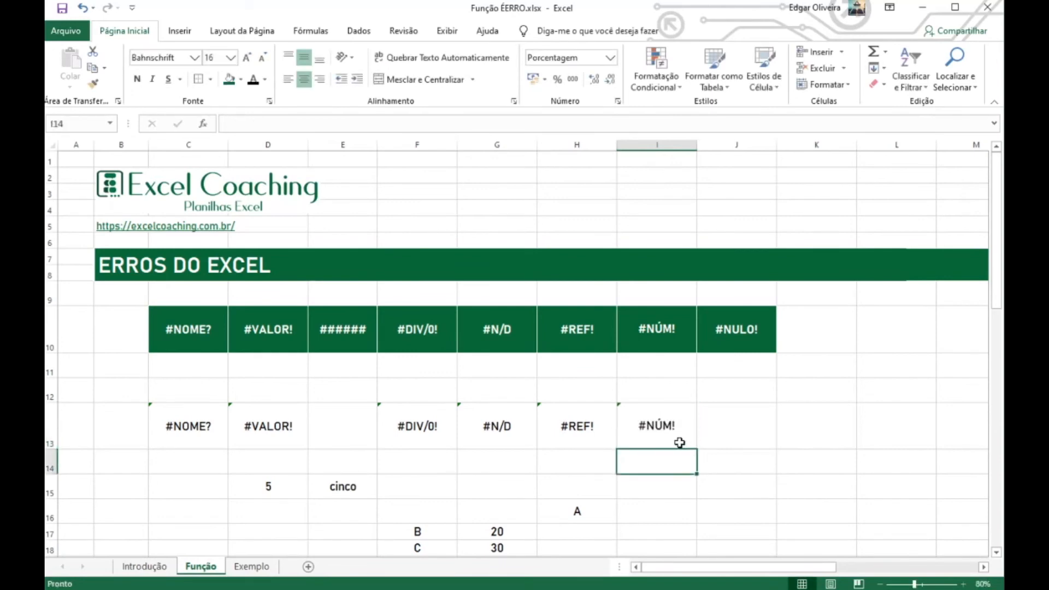
left_click(680, 443)
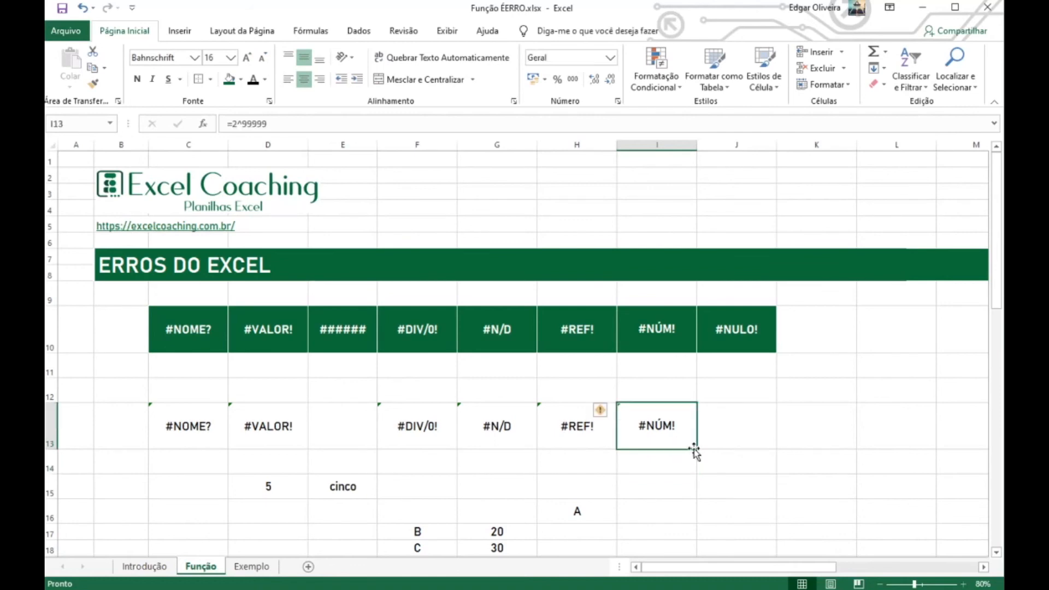
double_click(678, 429)
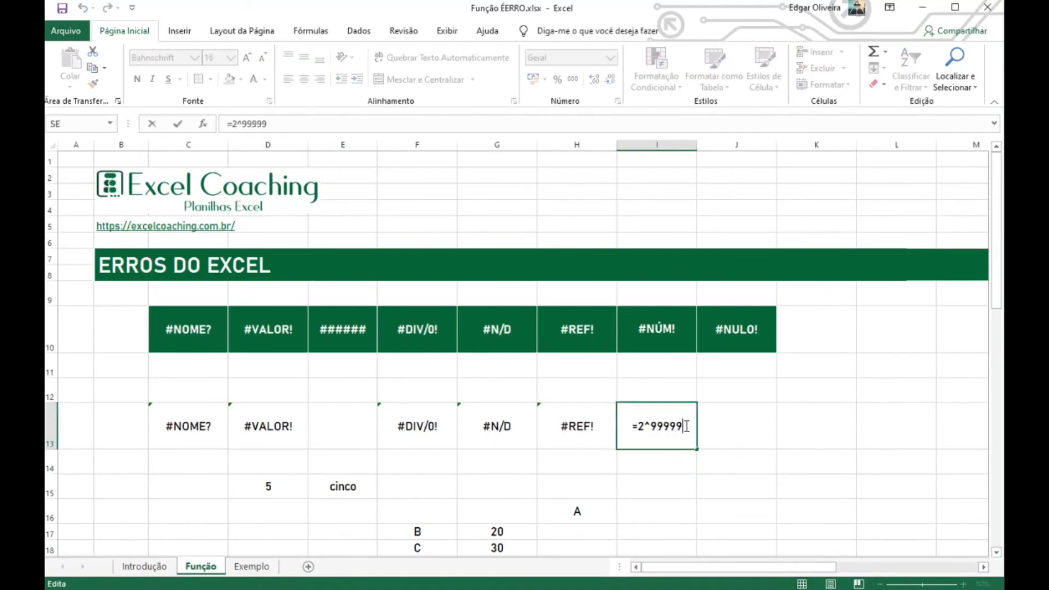
key("ctrl+Return")
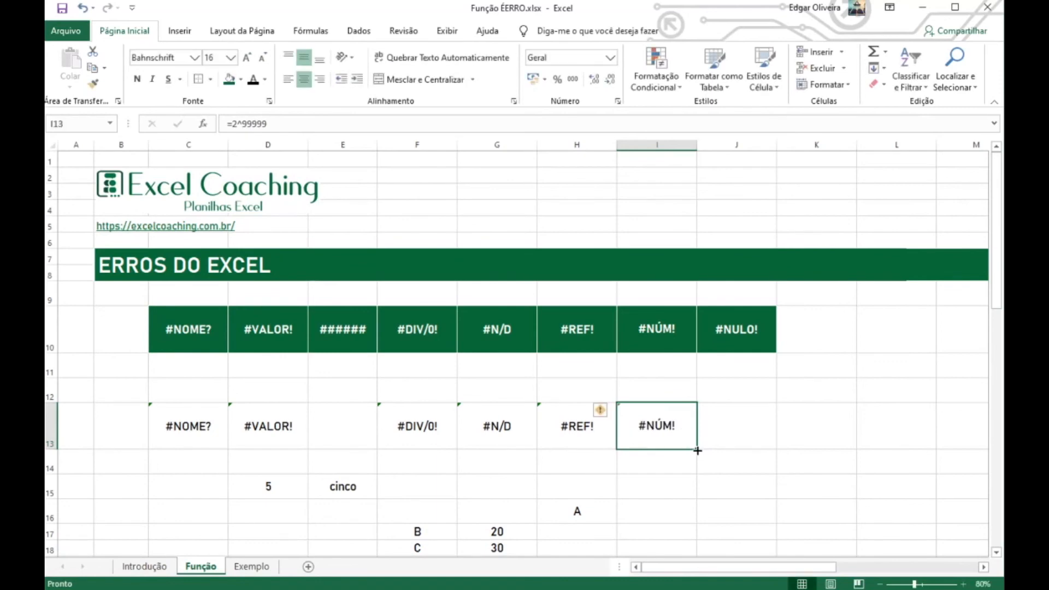
Step: Enter a SOMA formula in J13 under the #NULO! heading with ranges I14:I16 and K14:K16 separated only by a space
left_click(751, 441)
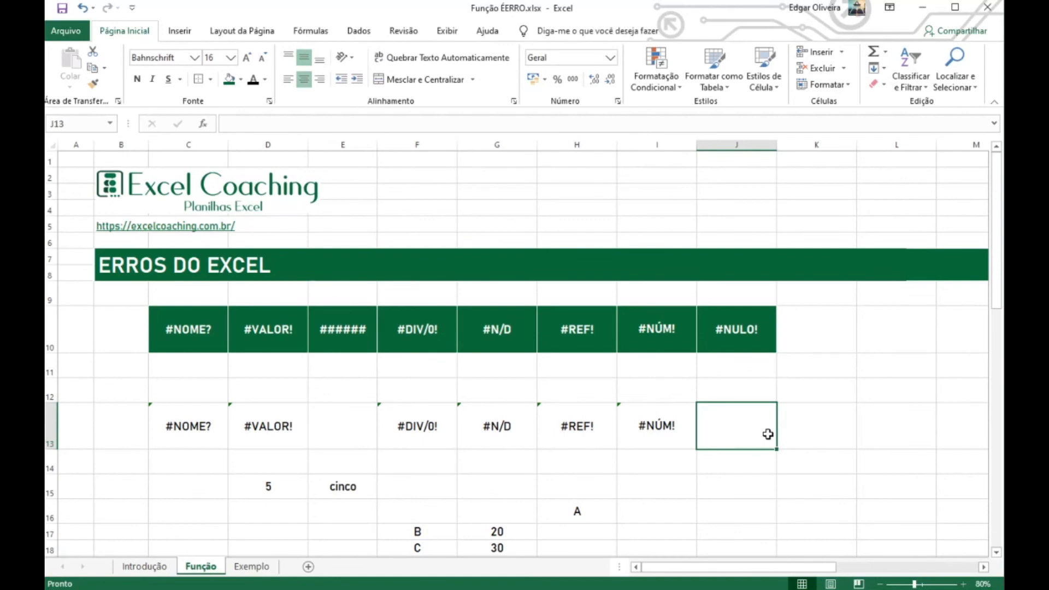
type("=soma")
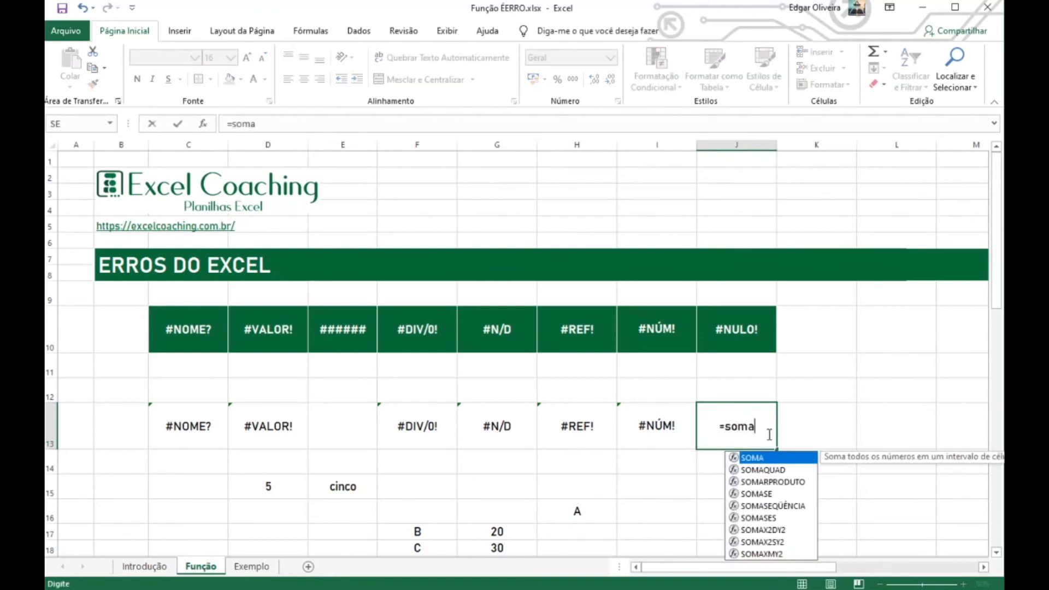
key("Tab")
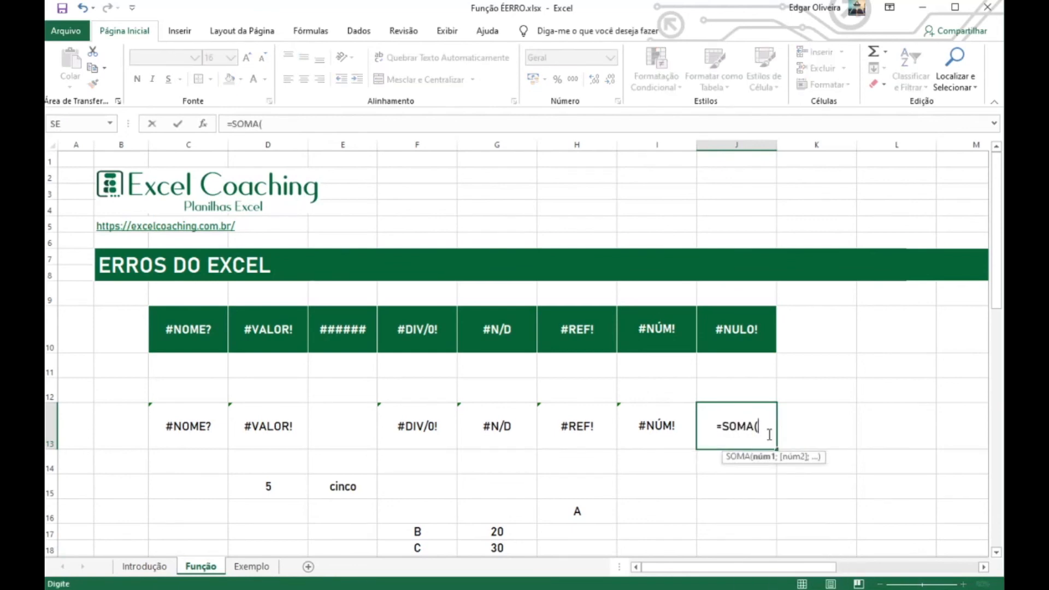
left_click_drag(672, 468, 661, 508)
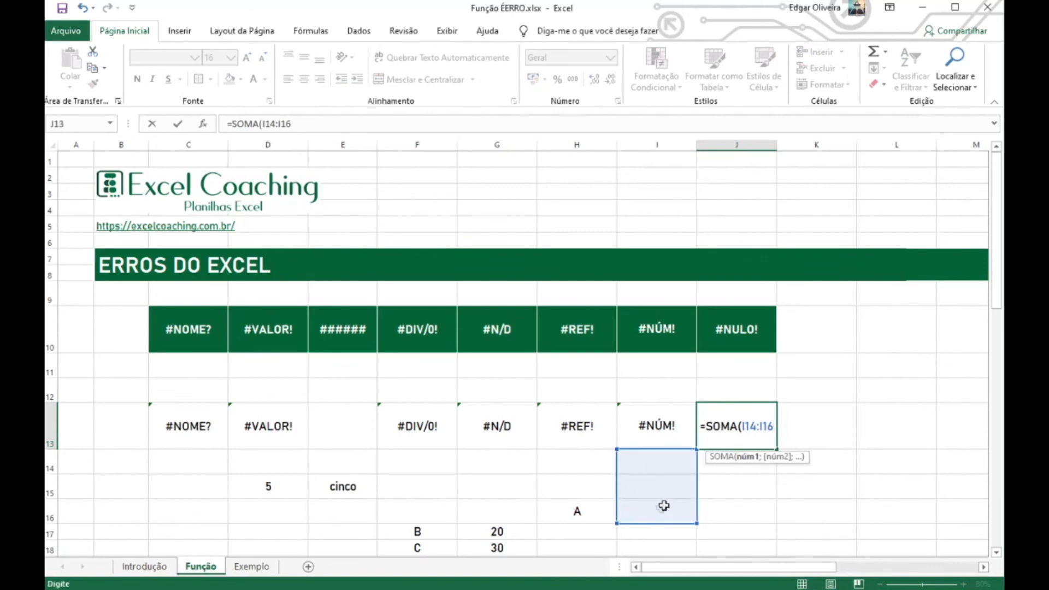
left_click(777, 416)
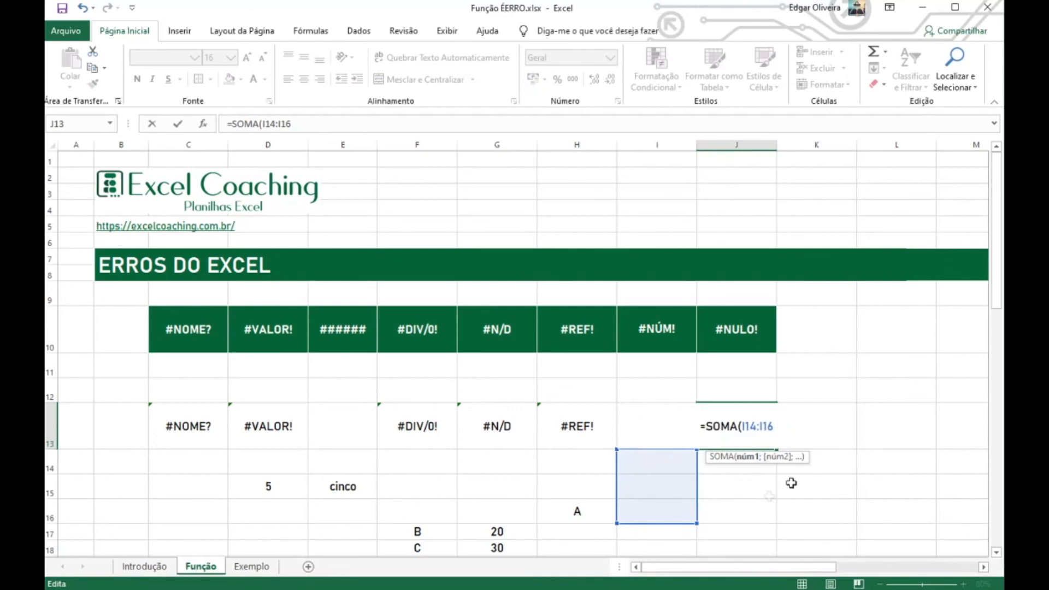
left_click_drag(822, 462, 824, 526)
key("Return")
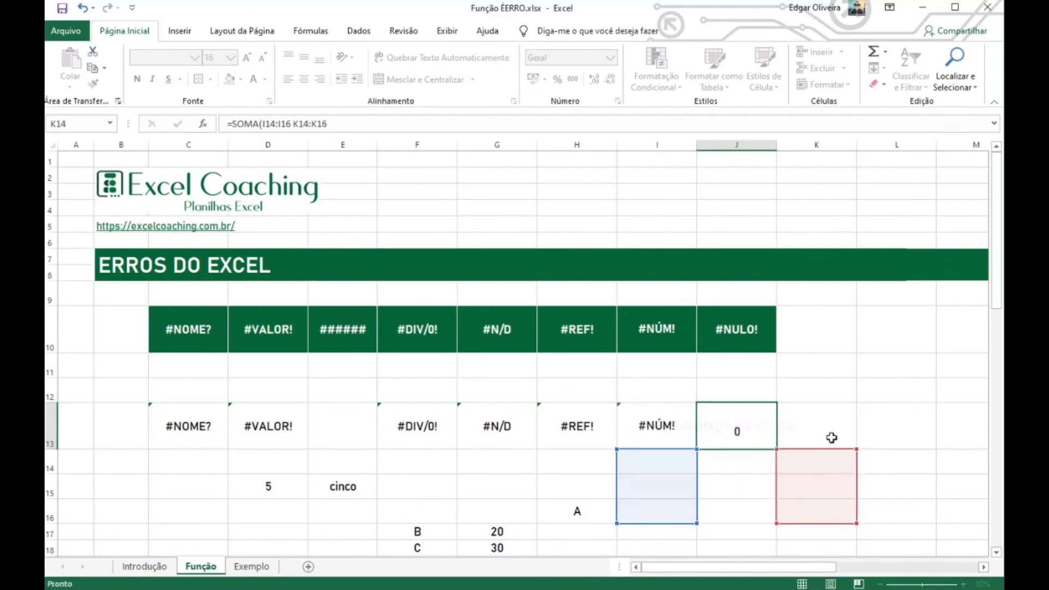
left_click(764, 439)
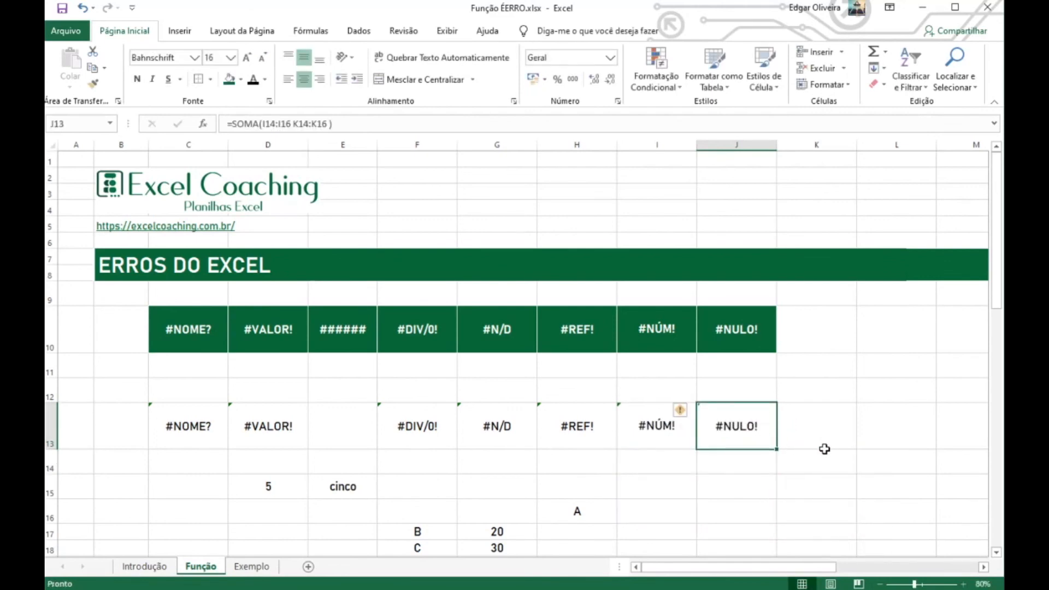